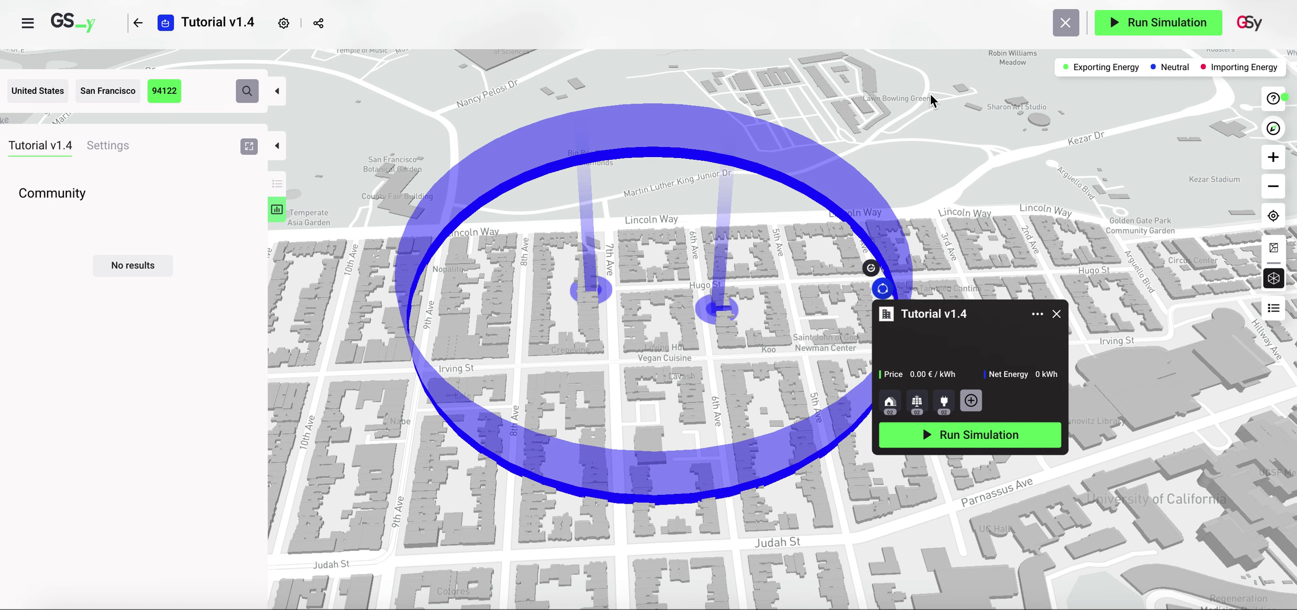
{"action": "left_click", "coordinate": [1248, 26]}
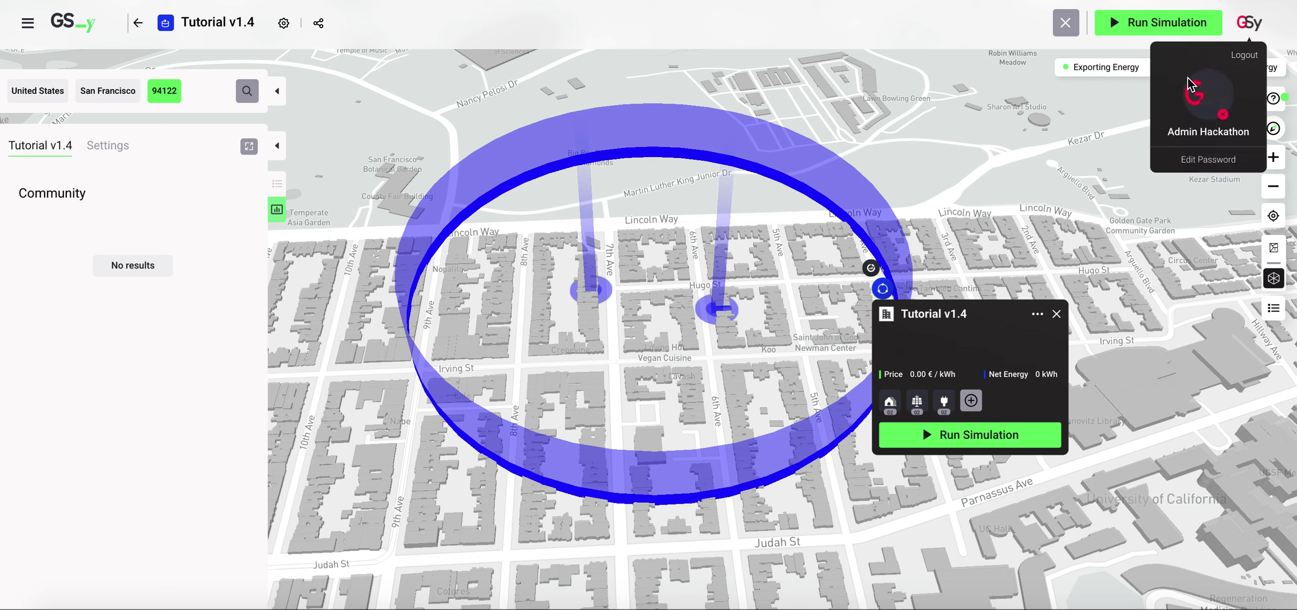
{"action": "left_click", "coordinate": [1217, 100]}
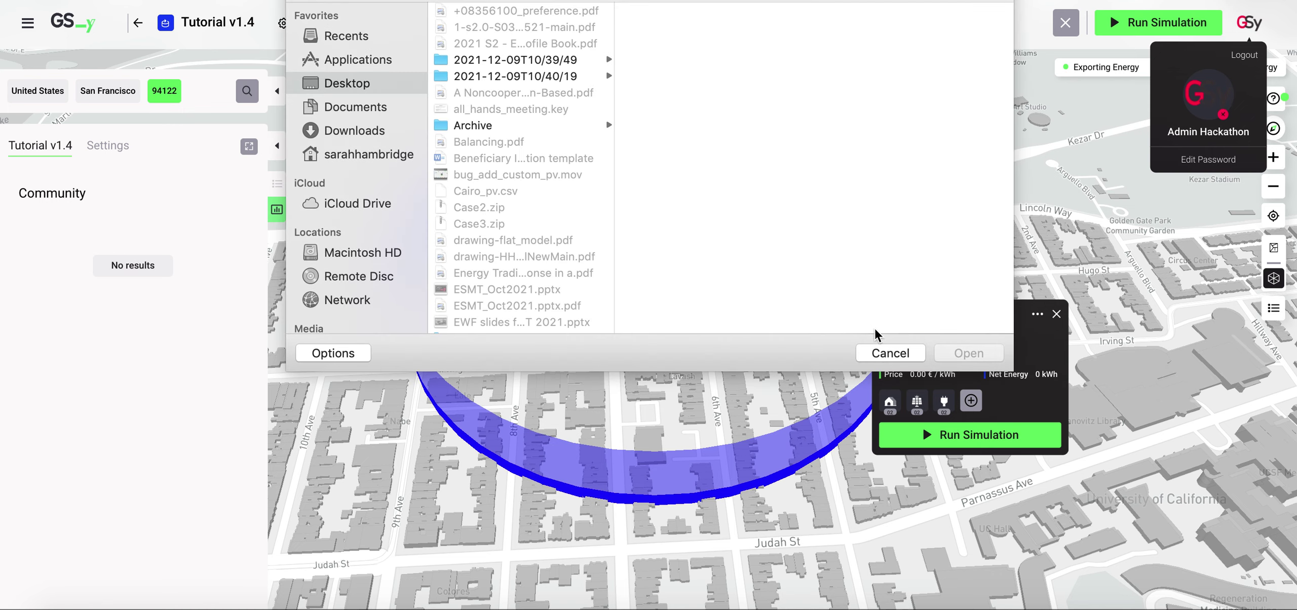
{"action": "left_click", "coordinate": [888, 355]}
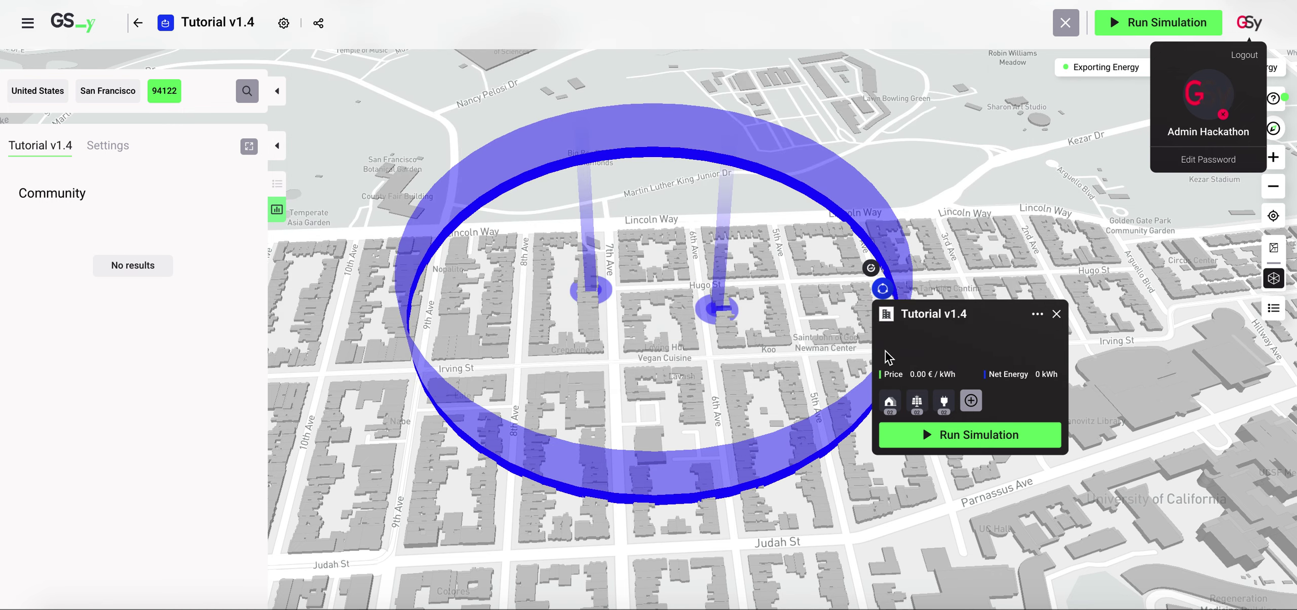
{"action": "left_click", "coordinate": [973, 24]}
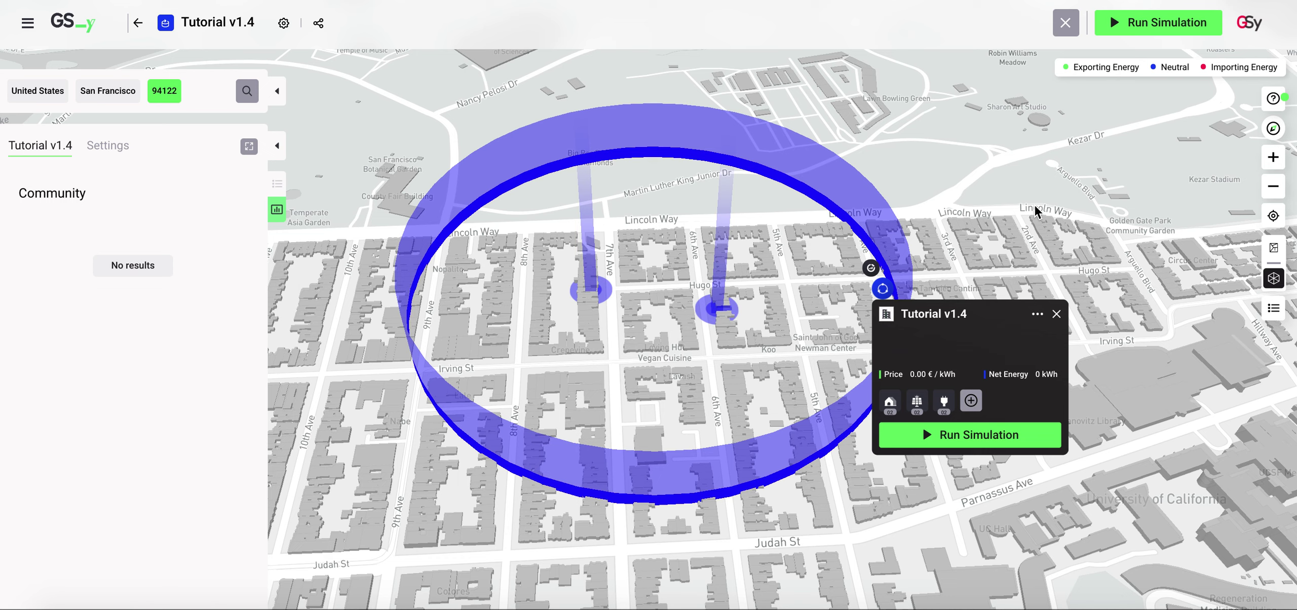
- Add a Custom Battery named Battery at a new location on Lincoln Way inside the community circle and save it
{"action": "left_click", "coordinate": [663, 232]}
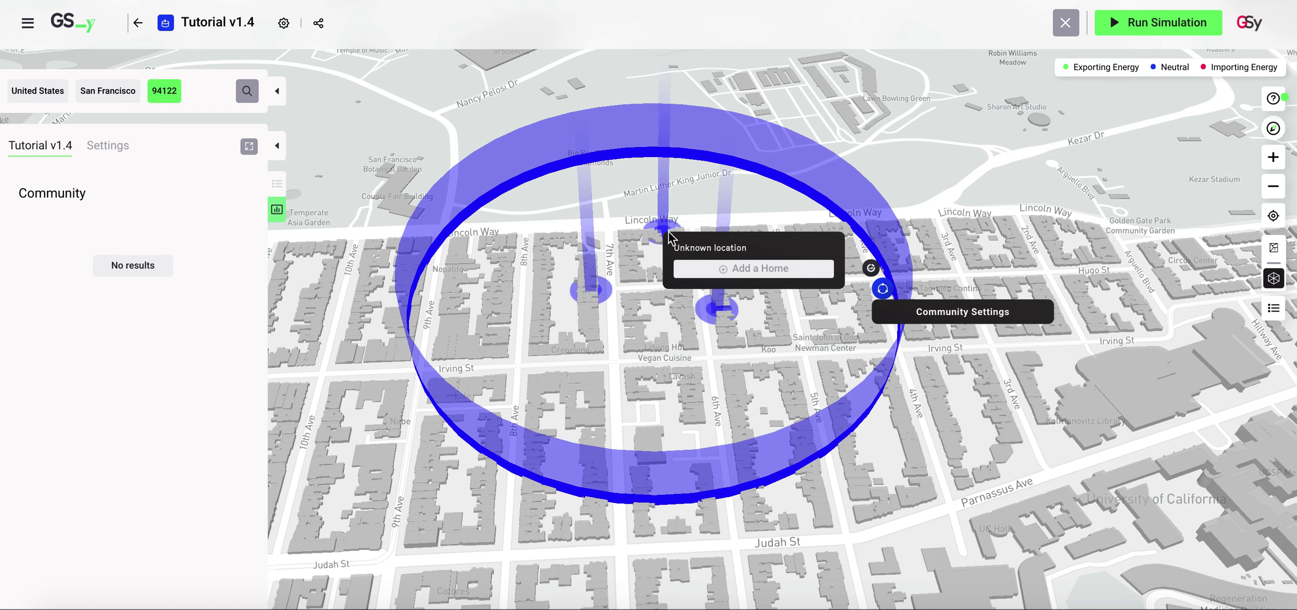
{"action": "left_click", "coordinate": [706, 276]}
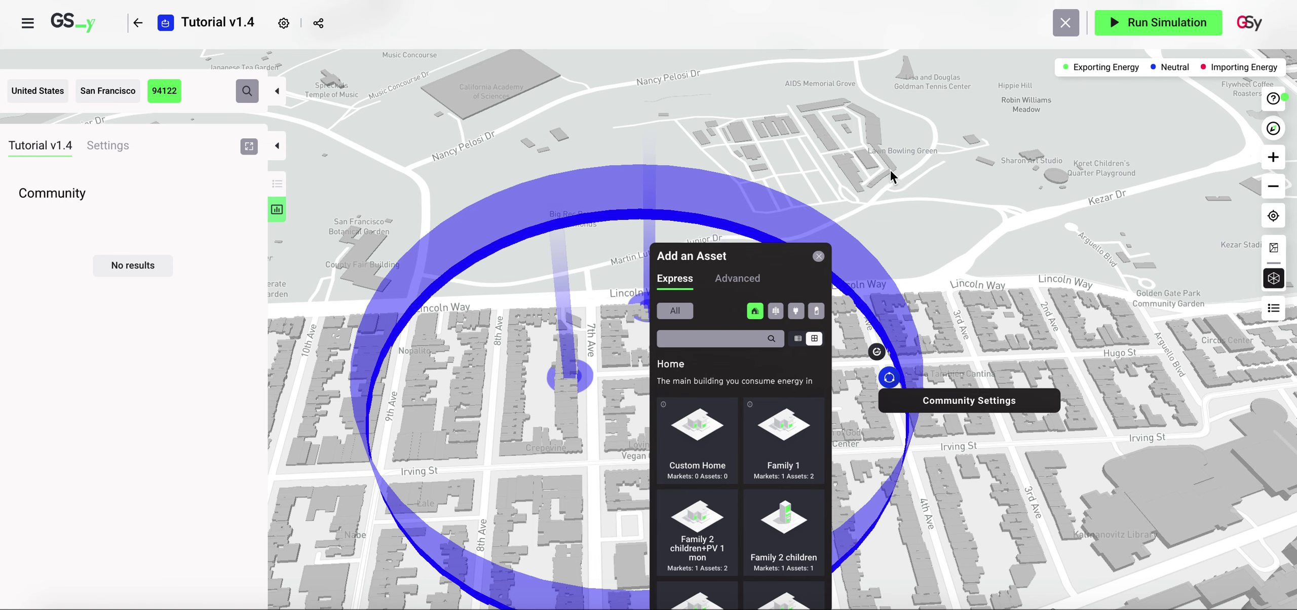
{"action": "left_click_drag", "start_coordinate": [898, 203], "coordinate": [902, 152]}
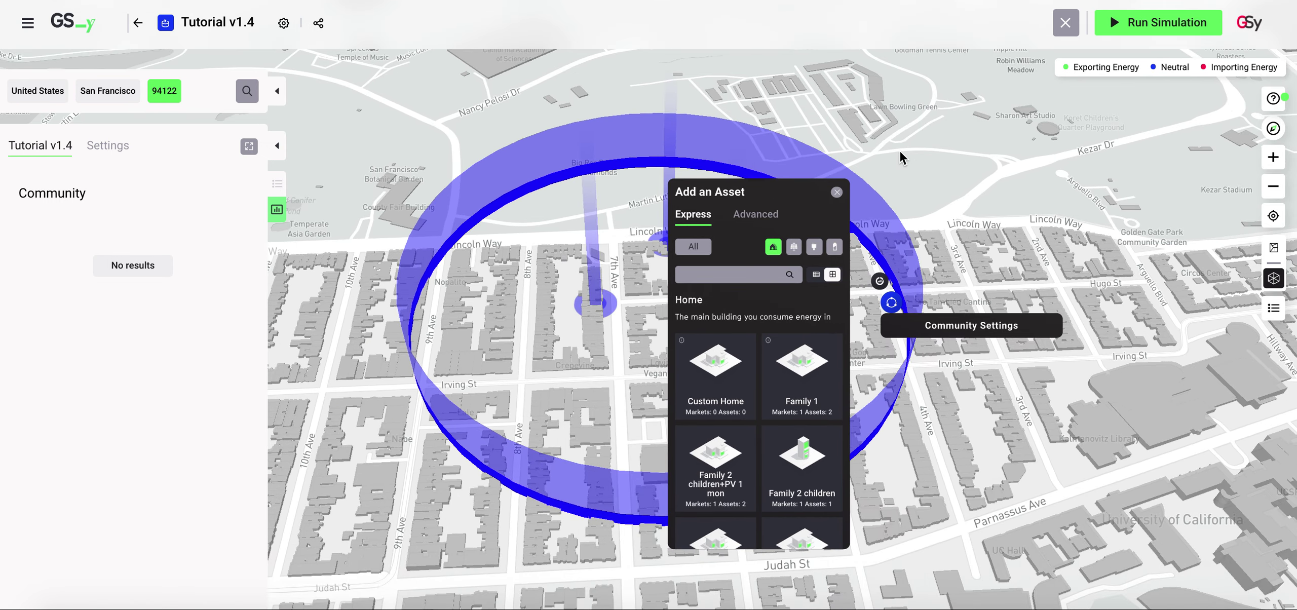
{"action": "left_click", "coordinate": [795, 312]}
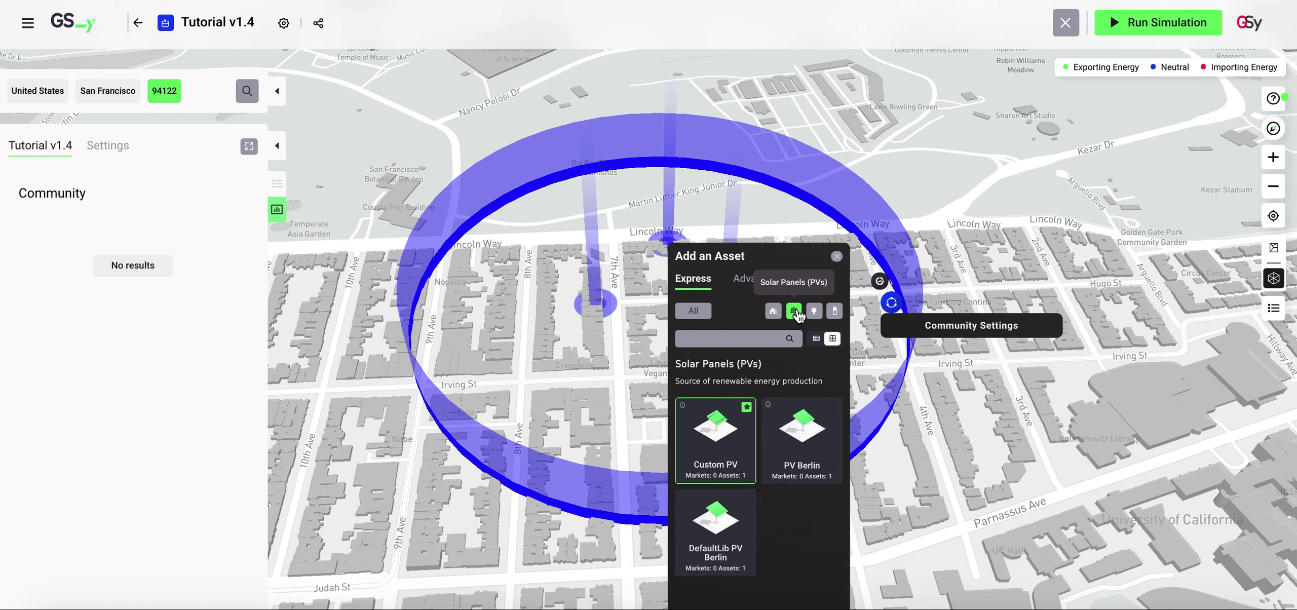
{"action": "left_click", "coordinate": [815, 314]}
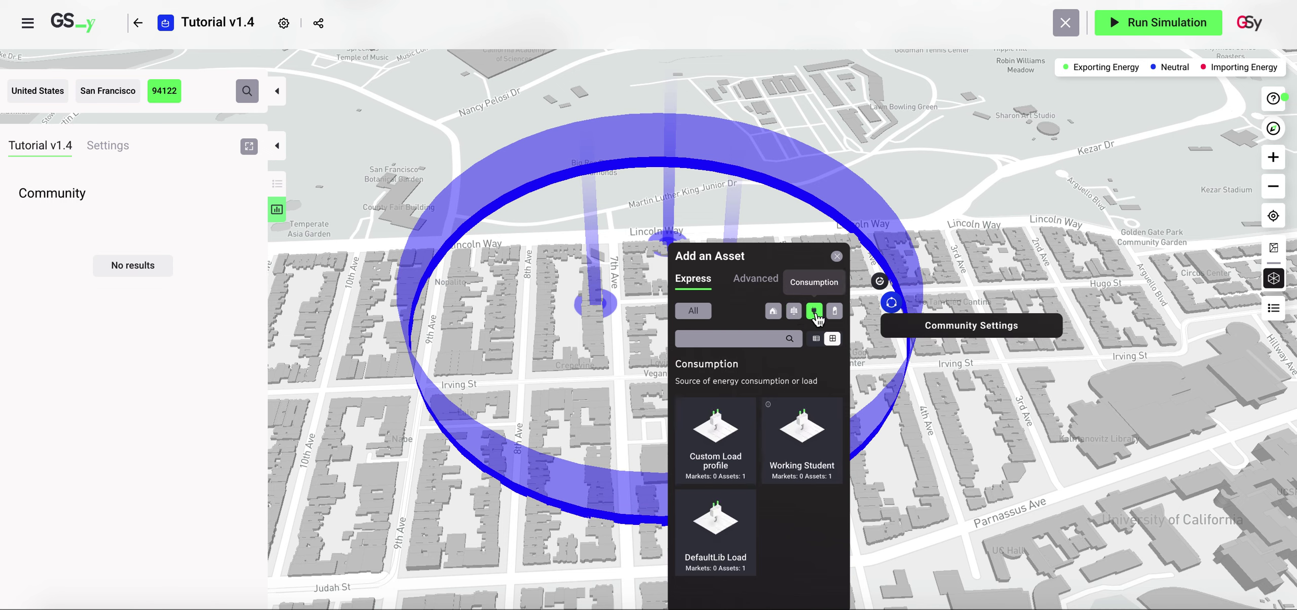
{"action": "left_click", "coordinate": [835, 311]}
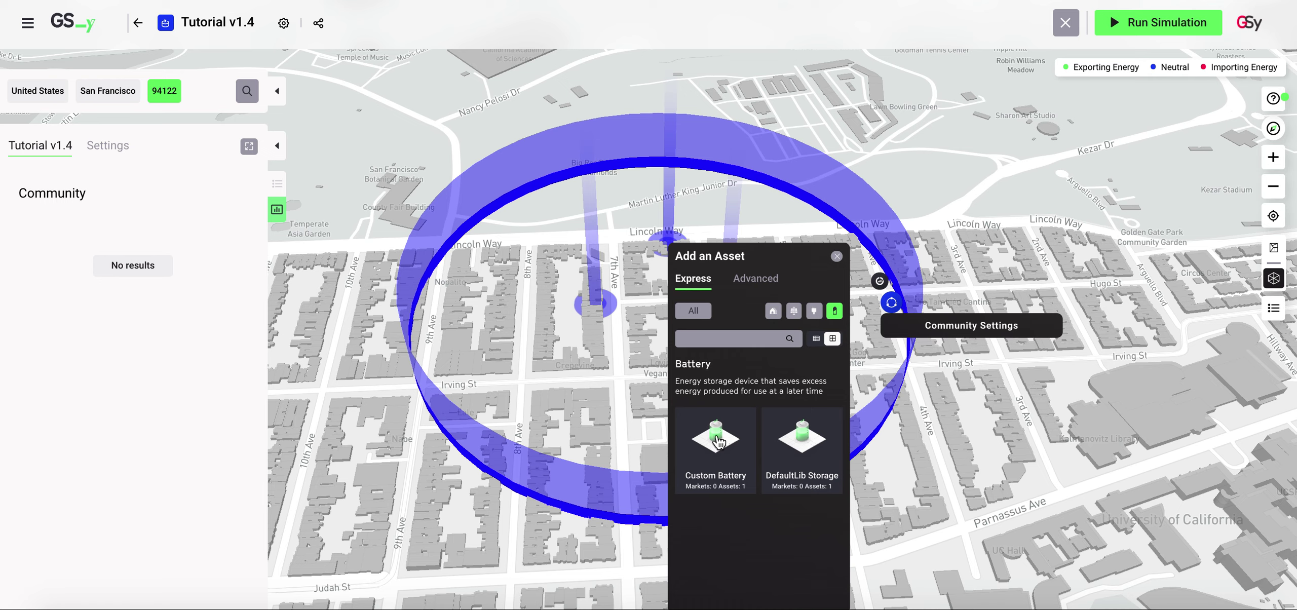
{"action": "left_click", "coordinate": [720, 443]}
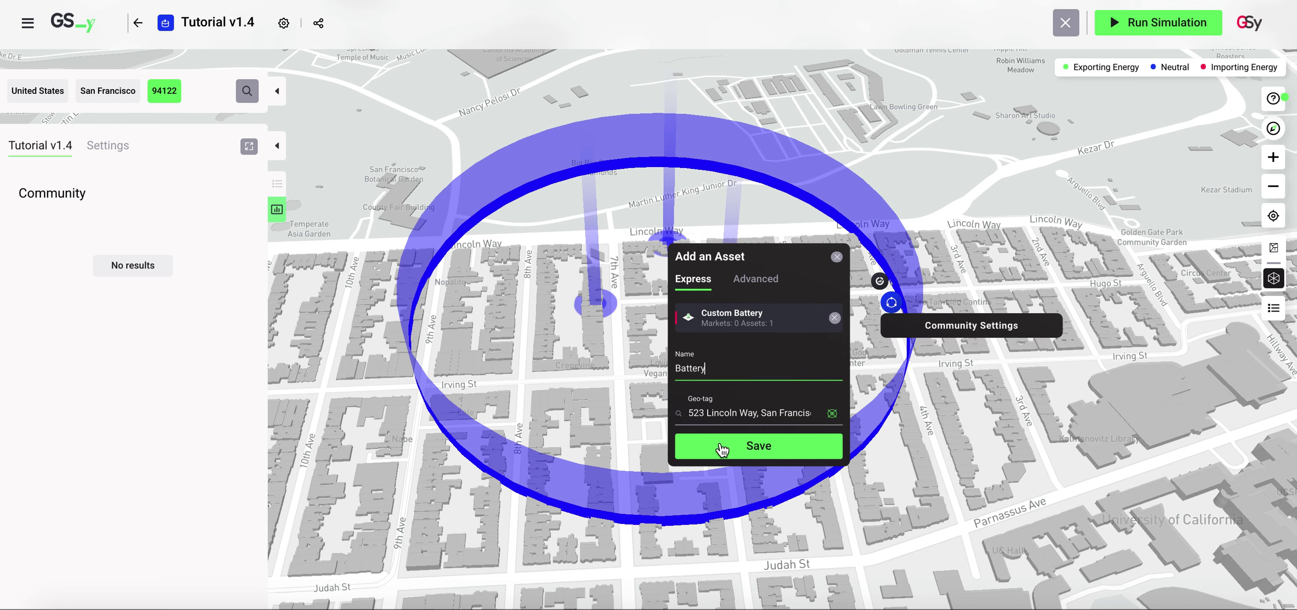
{"action": "left_click", "coordinate": [722, 448]}
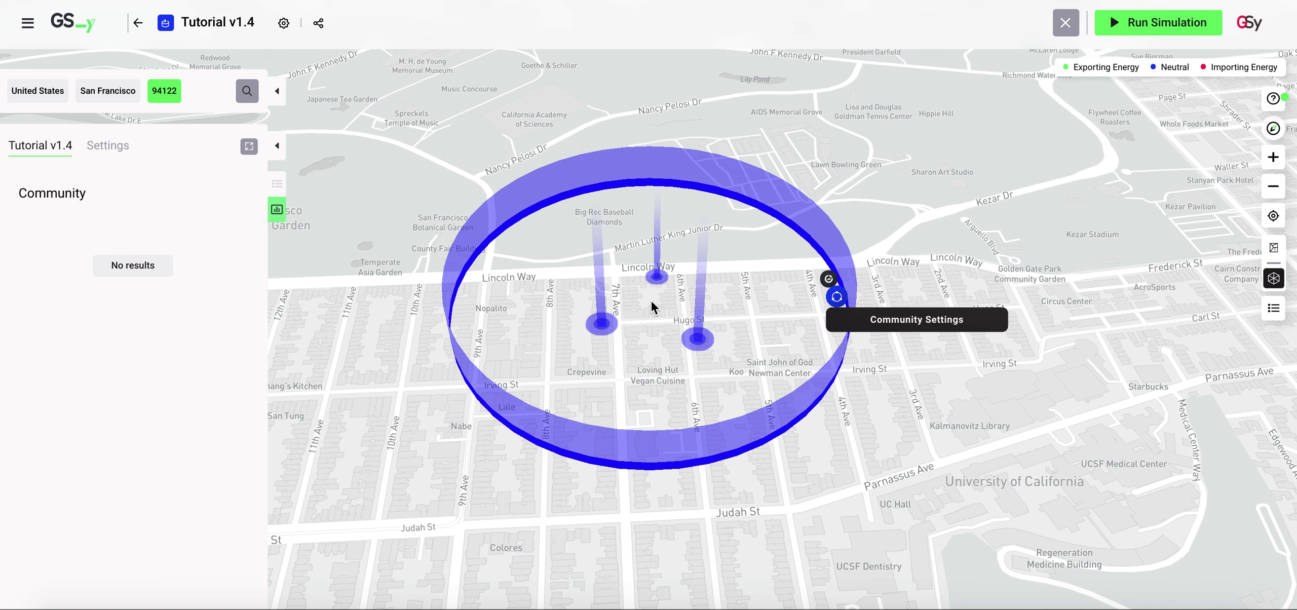
- Start adding an asset at a spot on Lincoln Way just west of the new battery
{"action": "left_click", "coordinate": [633, 283]}
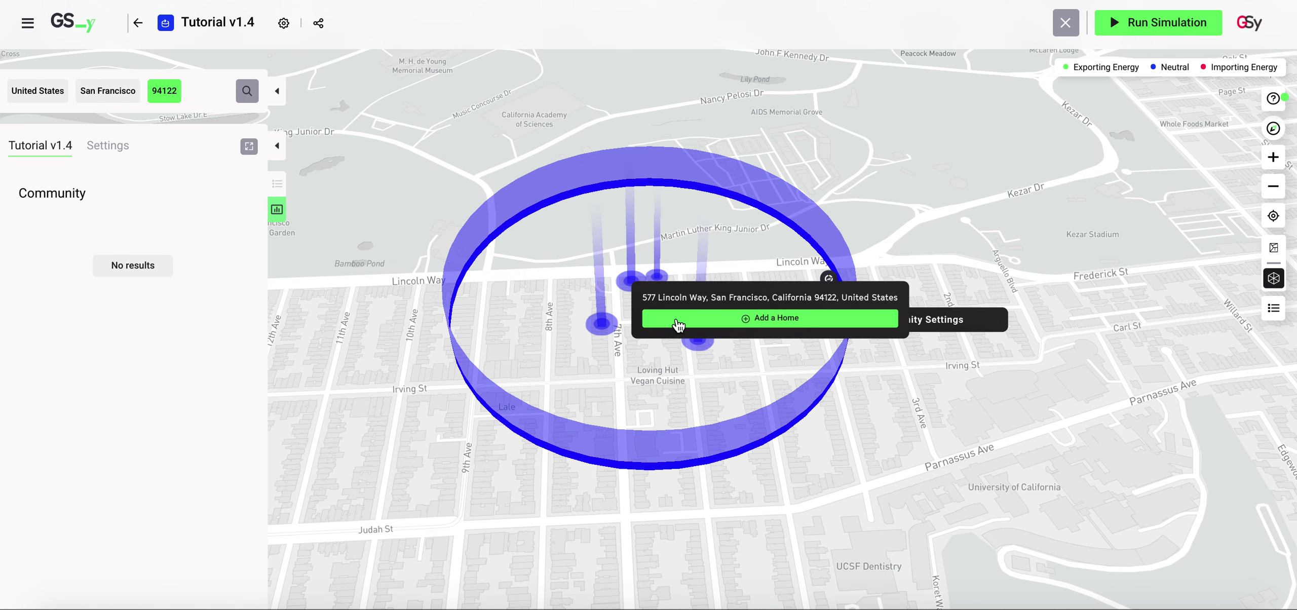
{"action": "left_click", "coordinate": [679, 321]}
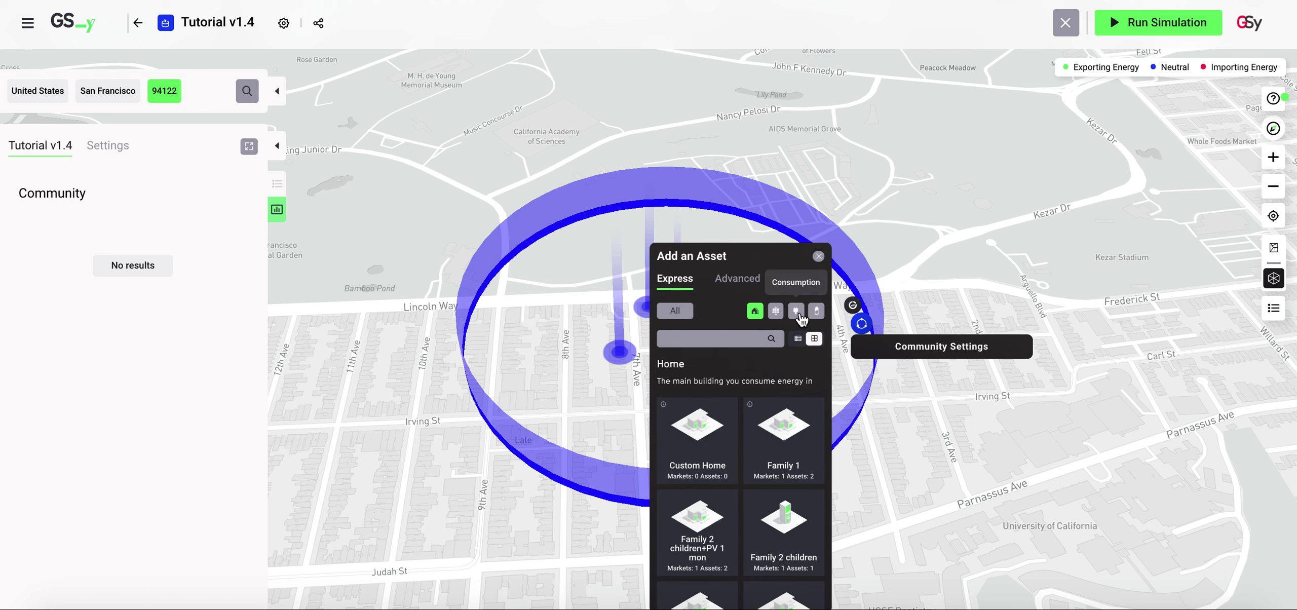
- Examine the load profile choices in the advanced settings of a Custom Load profile, then discard that asset
{"action": "left_click", "coordinate": [797, 319]}
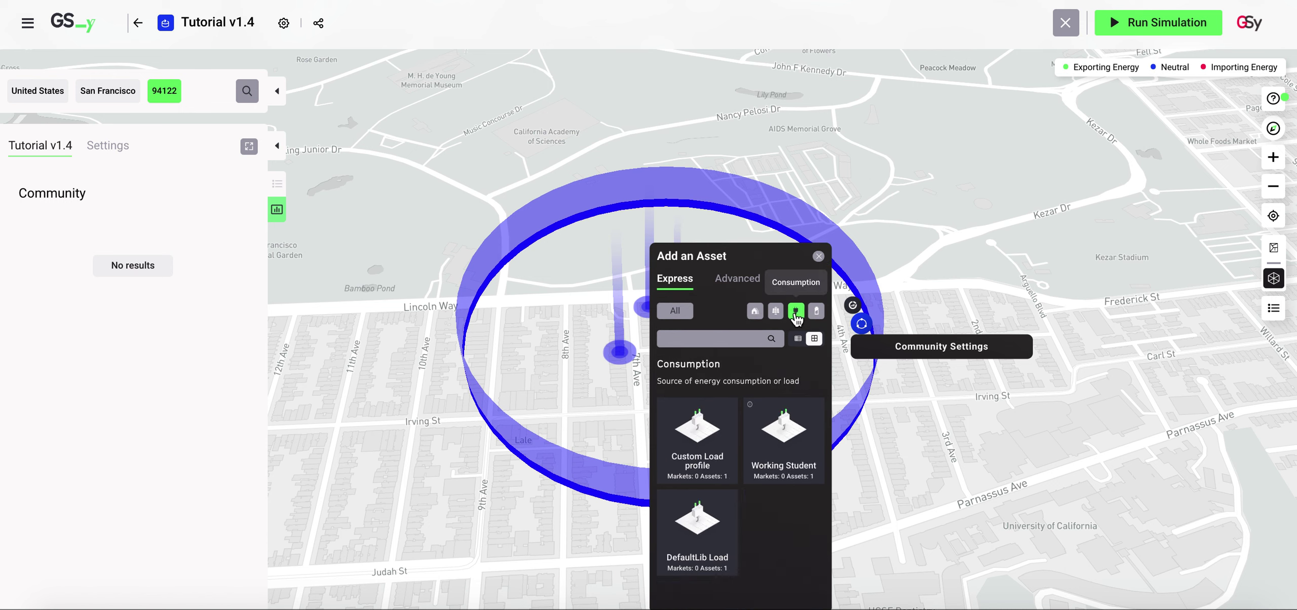
{"action": "left_click", "coordinate": [695, 446]}
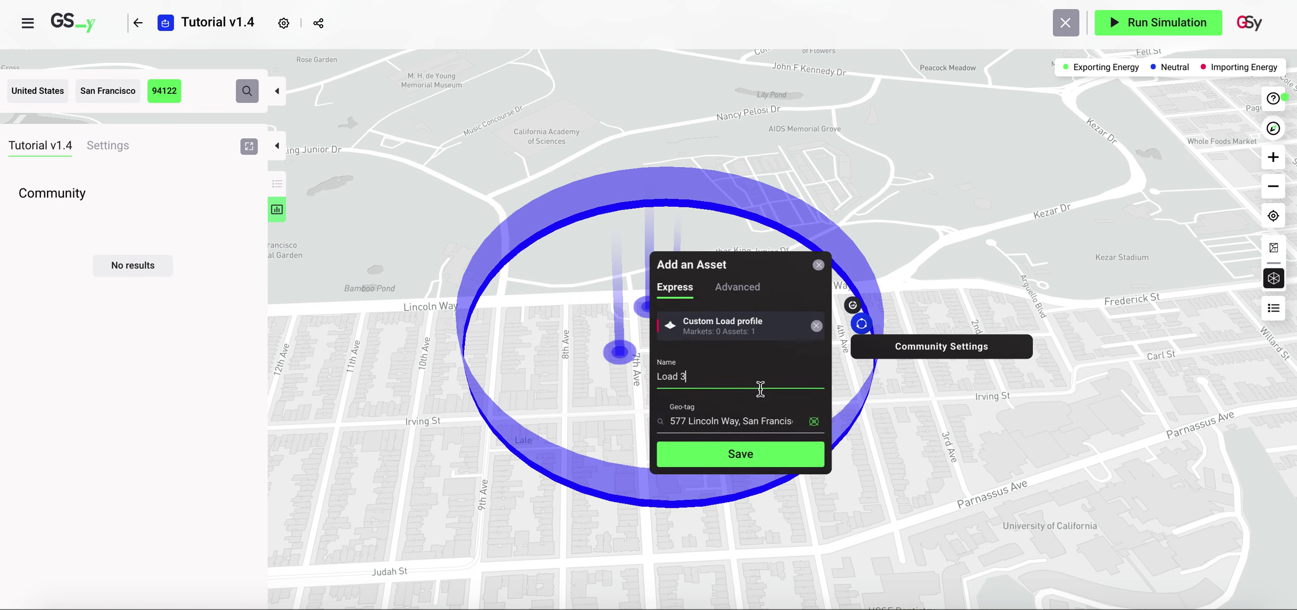
{"action": "left_click", "coordinate": [743, 349]}
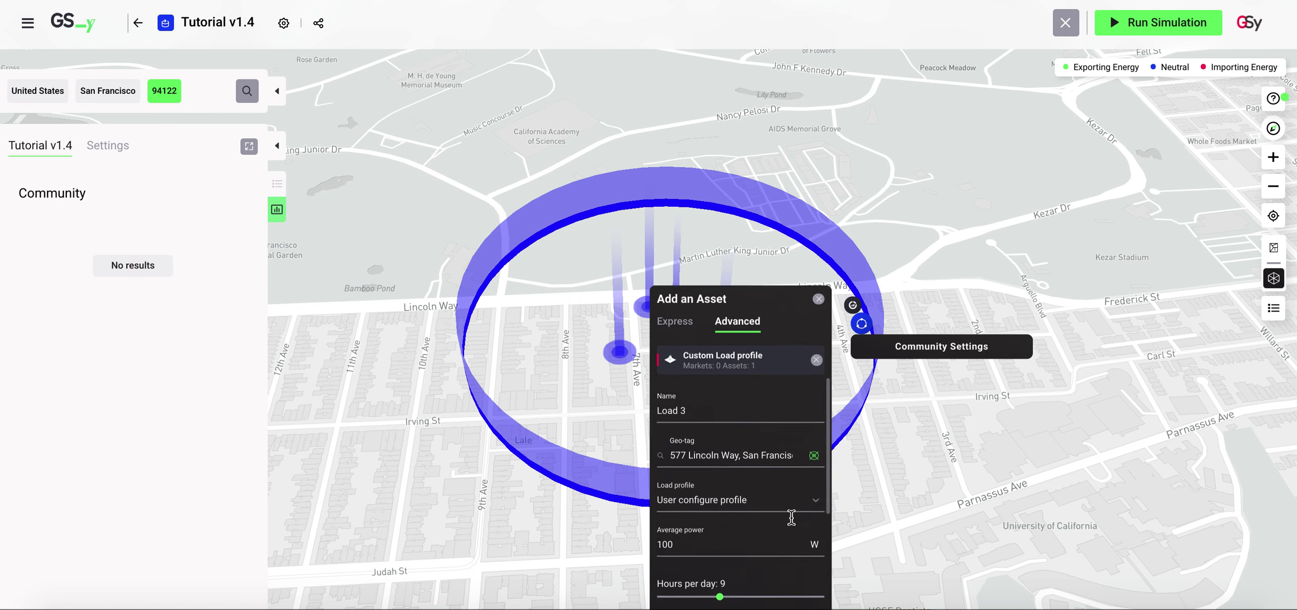
{"action": "left_click", "coordinate": [814, 442]}
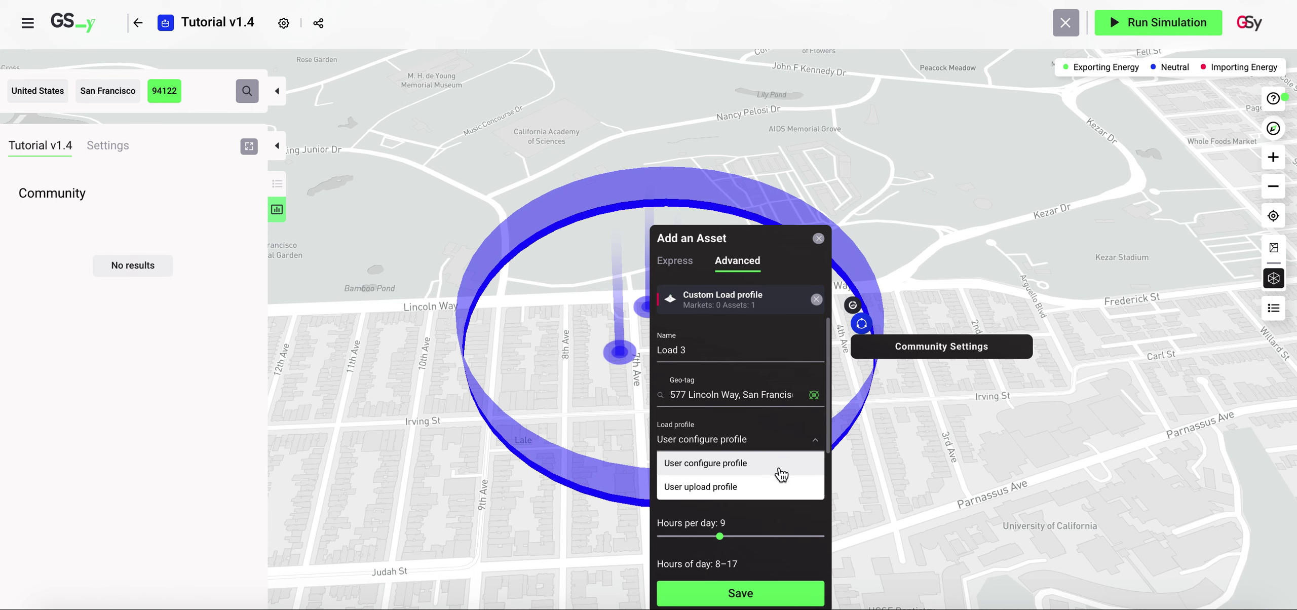
{"action": "left_click", "coordinate": [818, 239]}
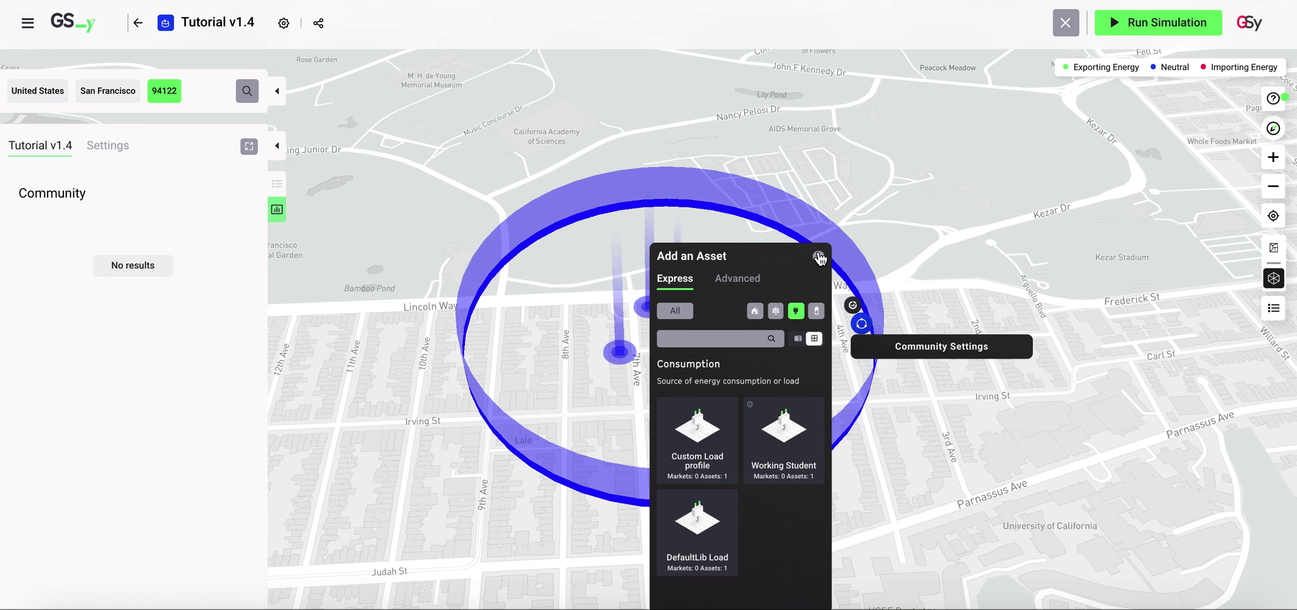
- Add a solar asset from the Custom PV template at the chosen Lincoln Way location and save it
{"action": "left_click", "coordinate": [775, 312]}
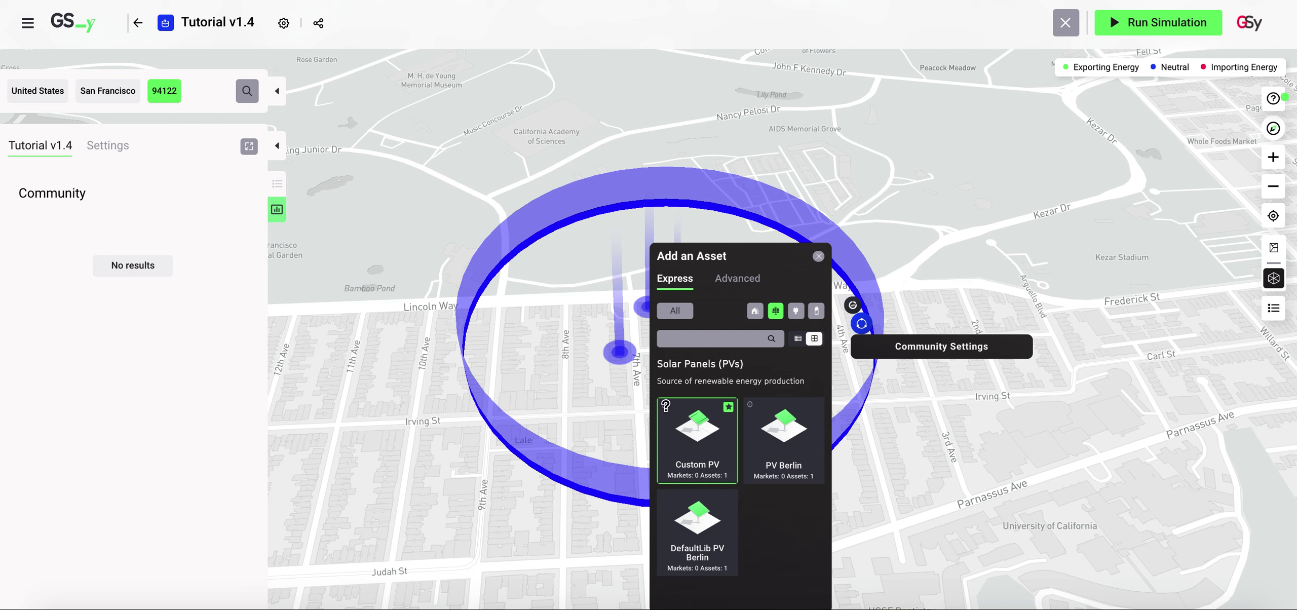
{"action": "mouse_move", "coordinate": [665, 406]}
{"action": "left_click", "coordinate": [699, 435]}
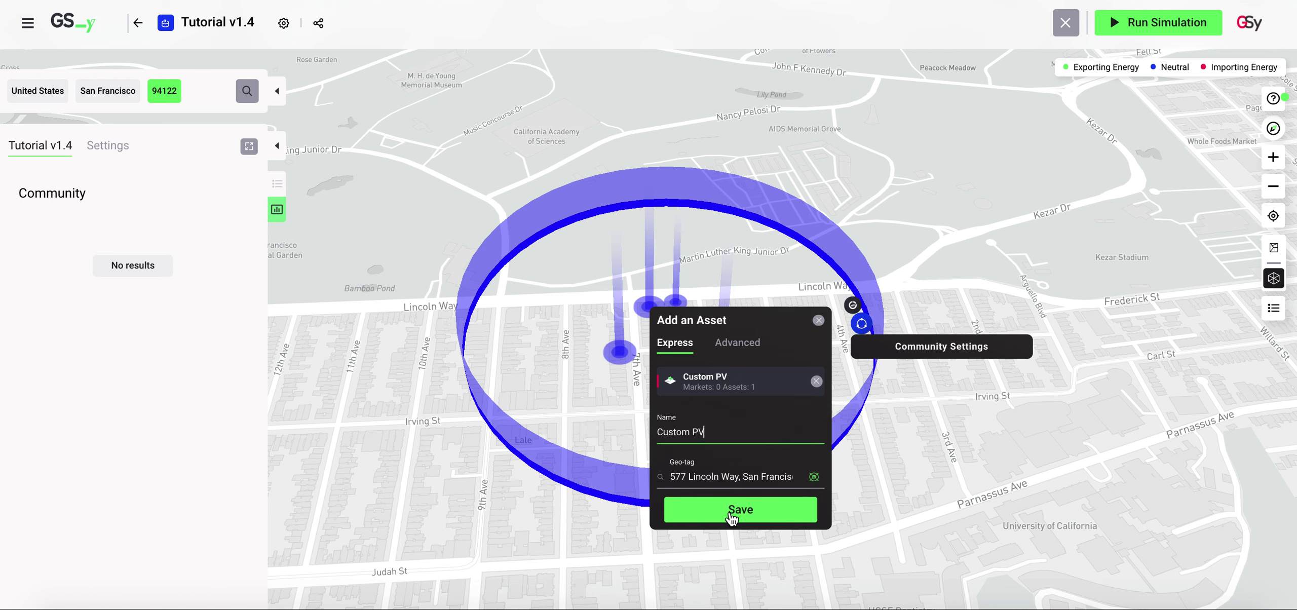
{"action": "left_click", "coordinate": [733, 519]}
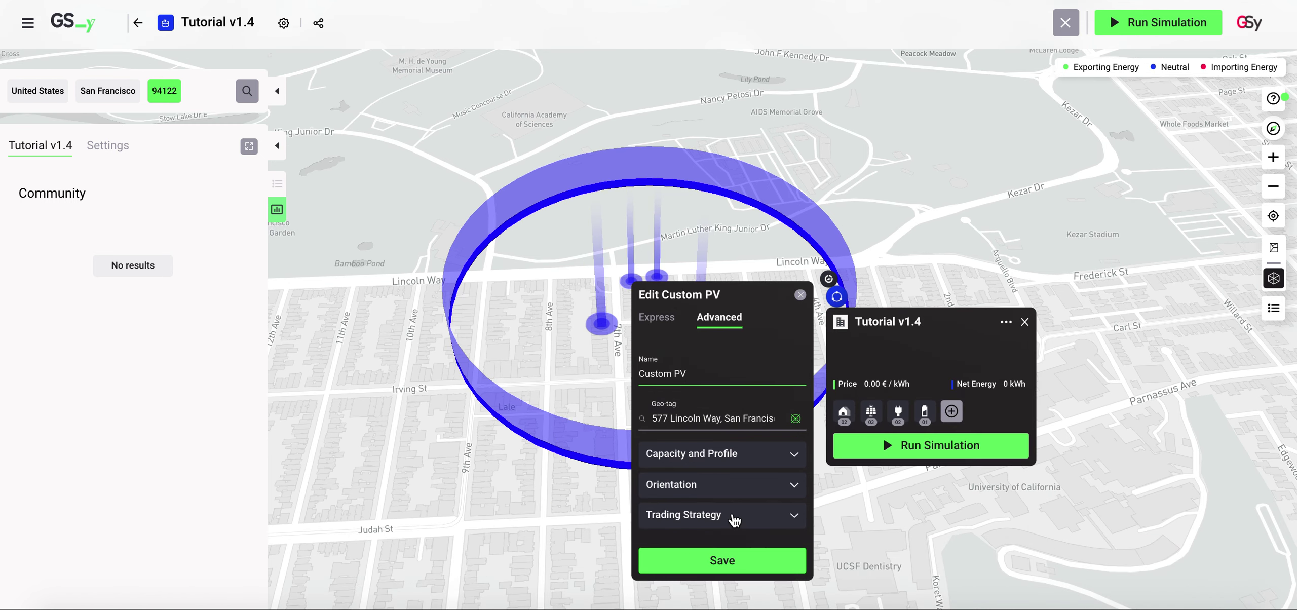
{"action": "left_click", "coordinate": [716, 560]}
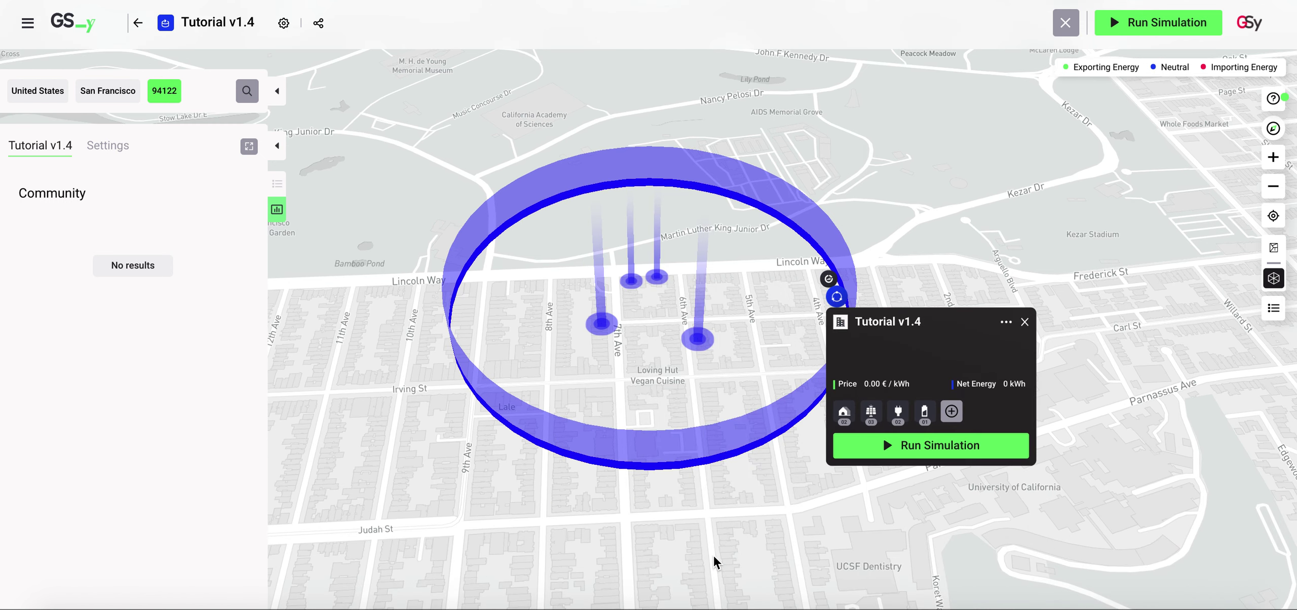
- Reopen the Custom PV and examine its advanced capacity setting and the available solar profile options
{"action": "left_click", "coordinate": [632, 281]}
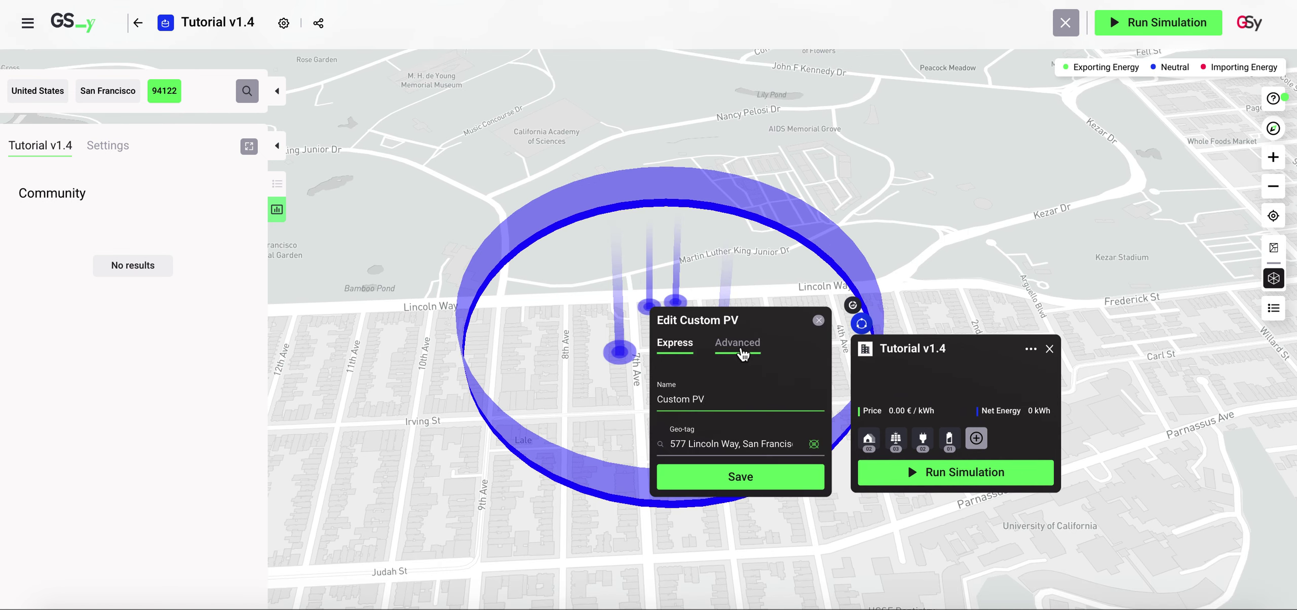
{"action": "left_click", "coordinate": [743, 355]}
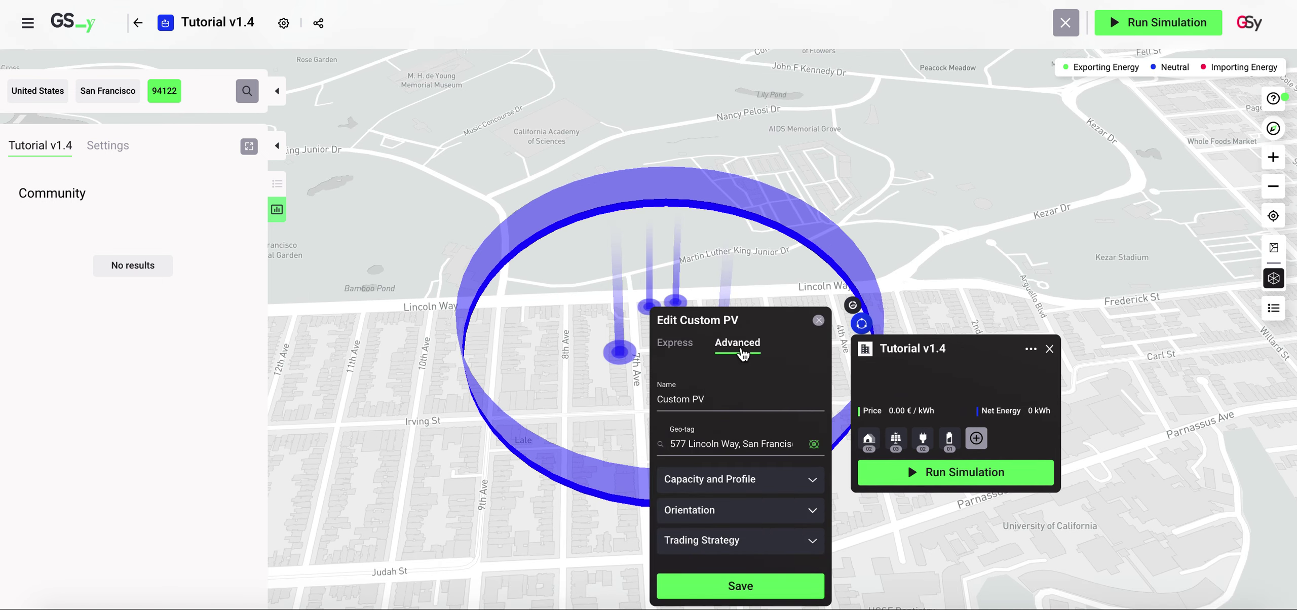
{"action": "left_click", "coordinate": [779, 480]}
{"action": "scroll", "coordinate": [762, 516], "scroll_direction": "down", "scroll_amount": 1}
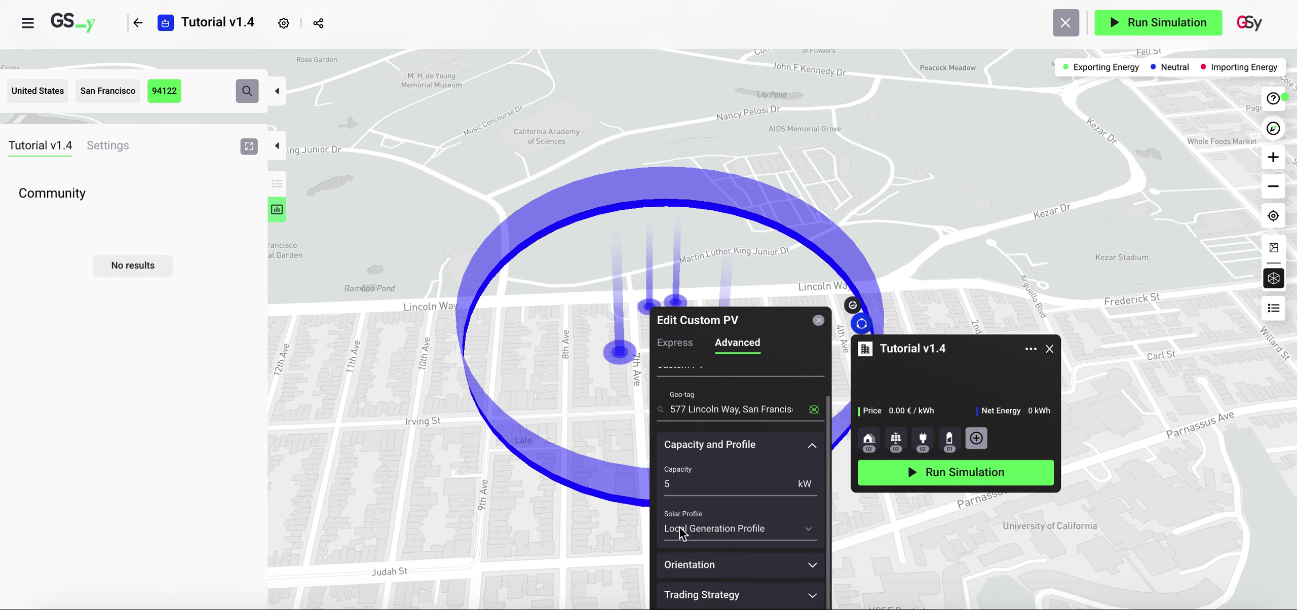
{"action": "left_click", "coordinate": [809, 532]}
{"action": "scroll", "coordinate": [736, 539], "scroll_direction": "down", "scroll_amount": 2}
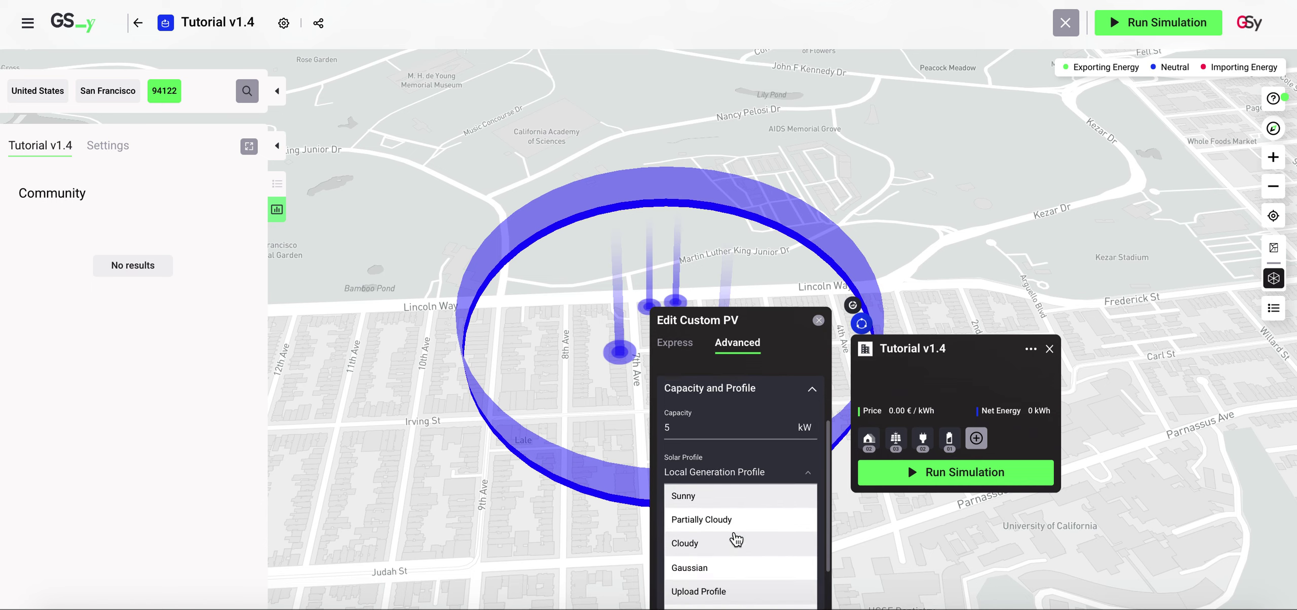
{"action": "scroll", "coordinate": [736, 539], "scroll_direction": "down", "scroll_amount": 2}
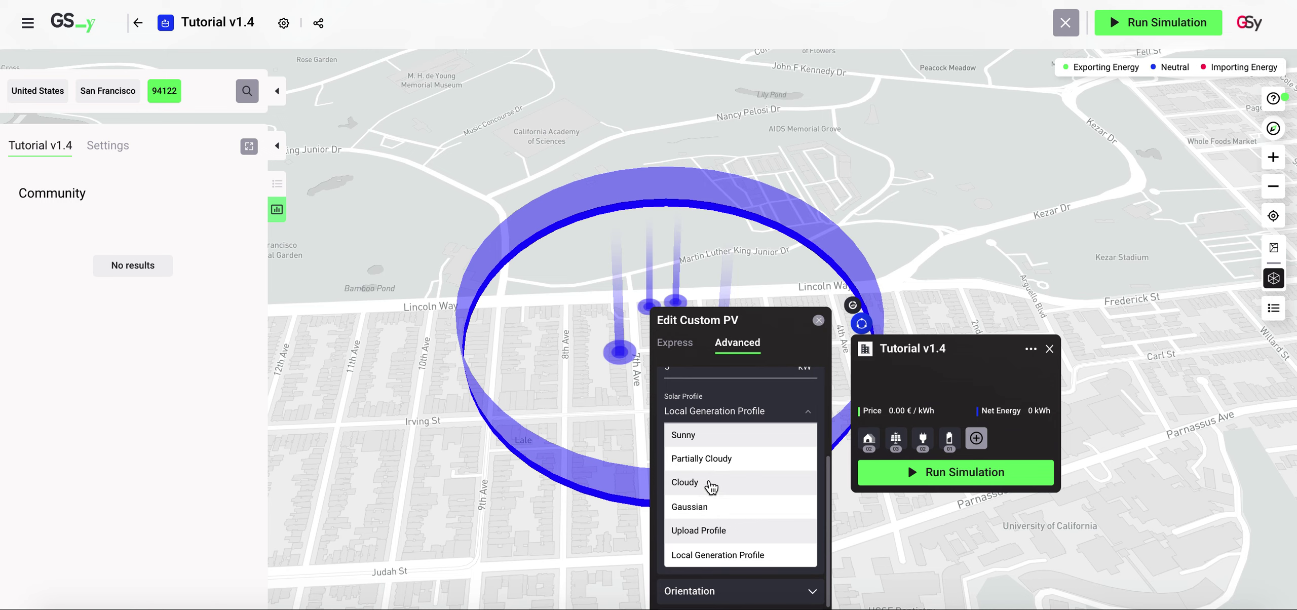
{"action": "left_click", "coordinate": [806, 417]}
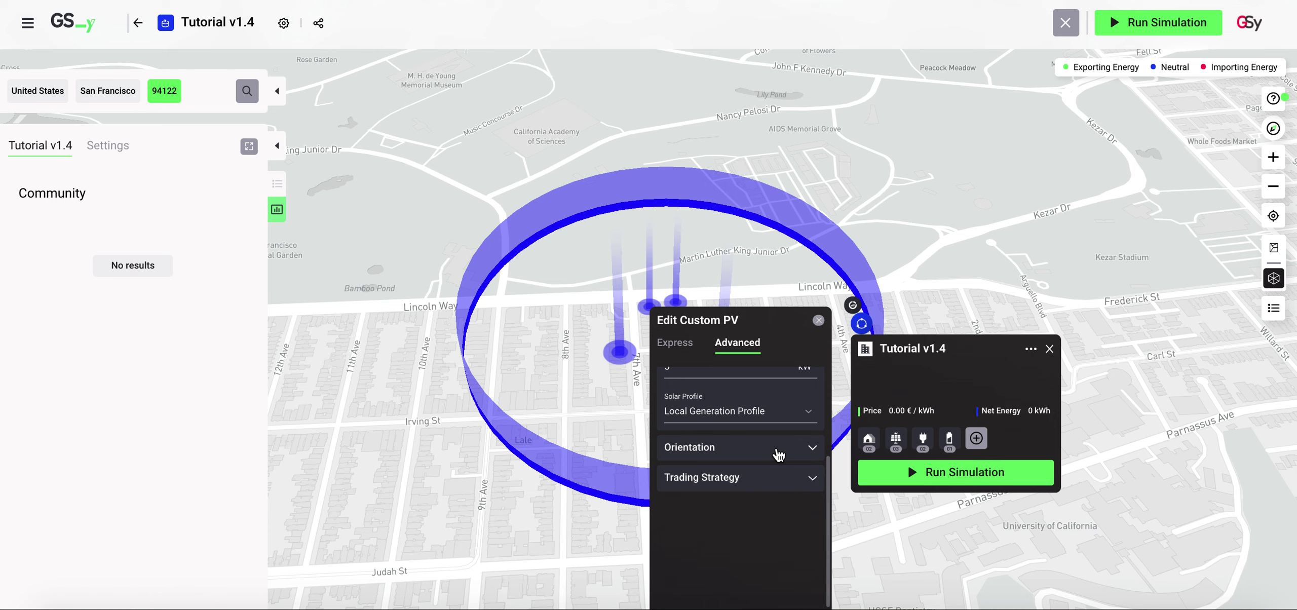
- Try the Tilted 45-degree orientation and the azimuth and tilt view for the Custom PV, and close its settings without saving
{"action": "left_click", "coordinate": [778, 451]}
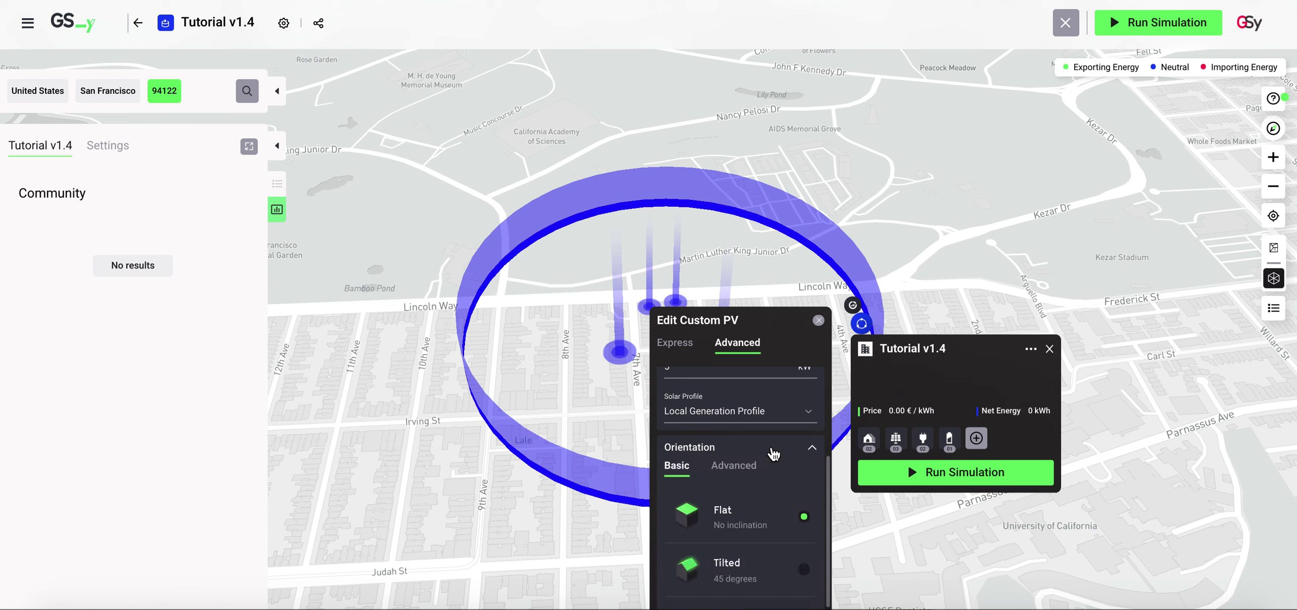
{"action": "scroll", "coordinate": [787, 446], "scroll_direction": "down", "scroll_amount": 2}
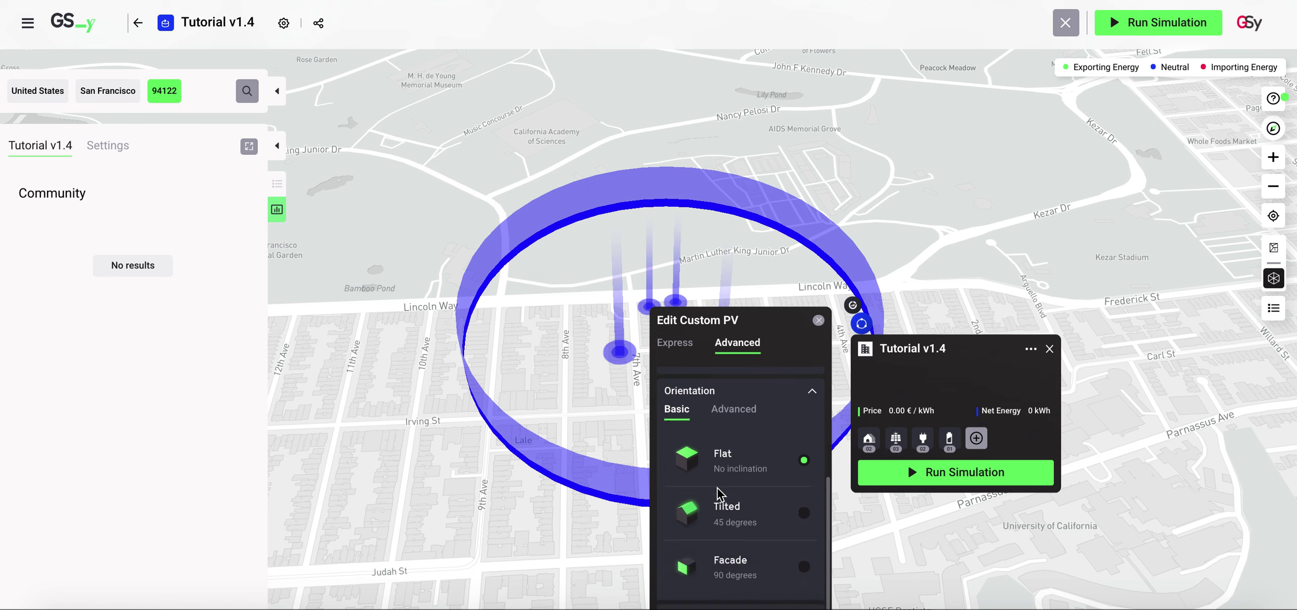
{"action": "left_click", "coordinate": [745, 513]}
{"action": "left_click", "coordinate": [735, 412]}
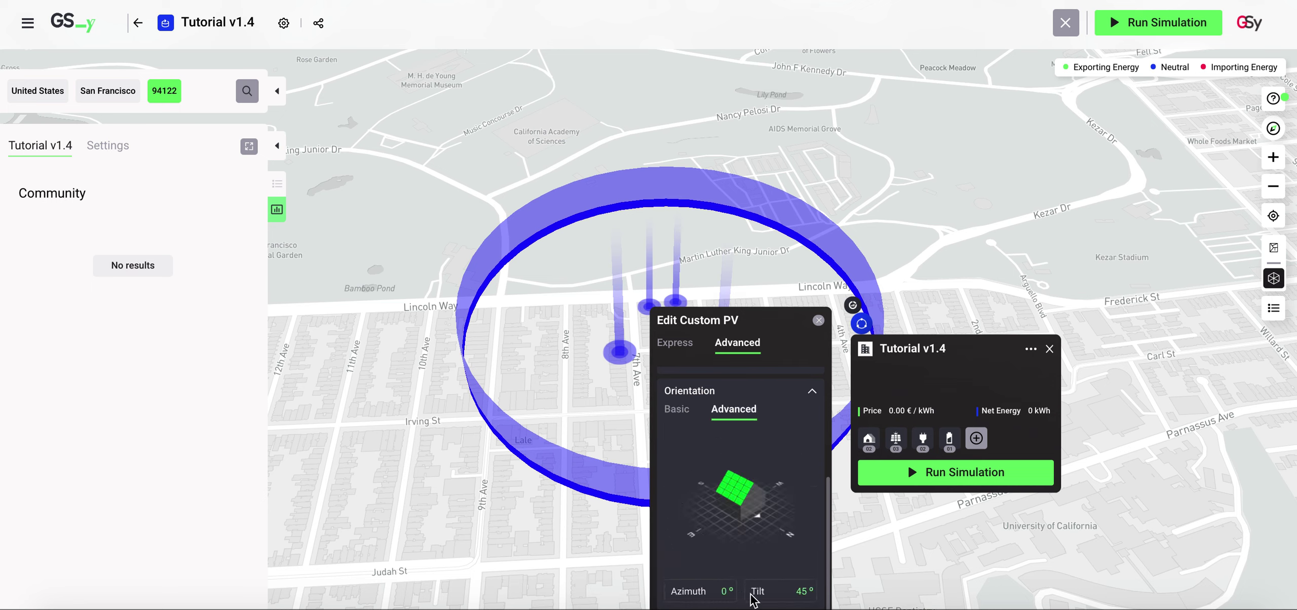
{"action": "mouse_move", "coordinate": [762, 521]}
{"action": "left_mouse_down"}
{"action": "mouse_move", "coordinate": [741, 511]}
{"action": "mouse_move", "coordinate": [746, 532]}
{"action": "mouse_move", "coordinate": [767, 521]}
{"action": "left_mouse_up"}
{"action": "left_click", "coordinate": [812, 394]}
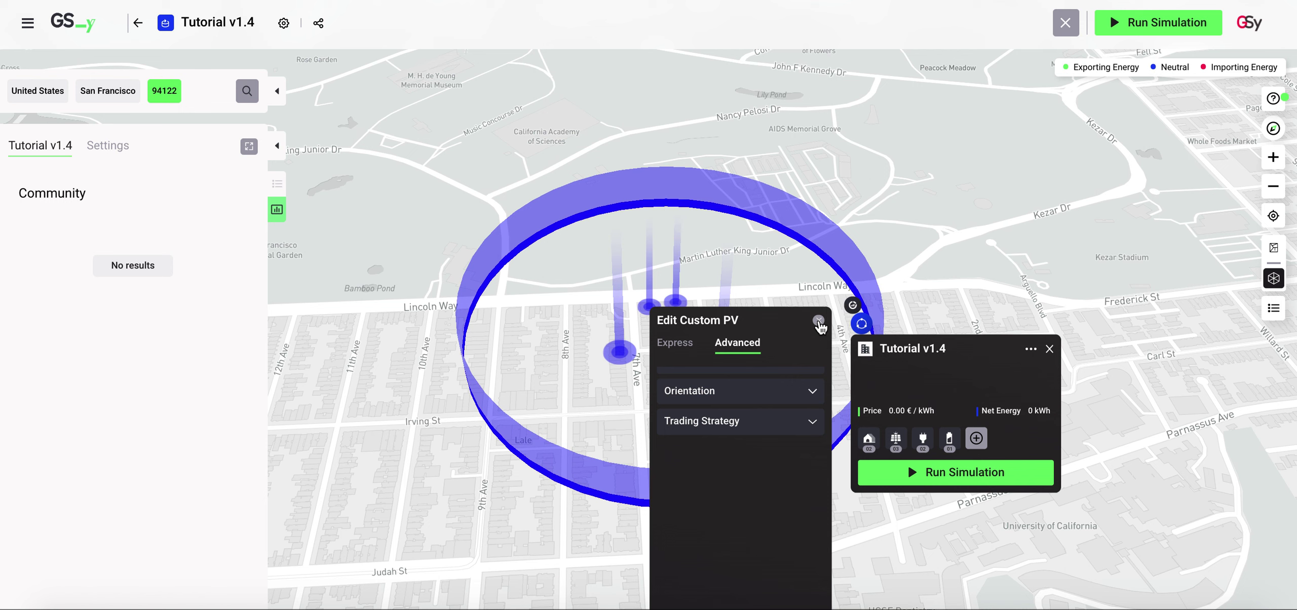
{"action": "left_click", "coordinate": [819, 321]}
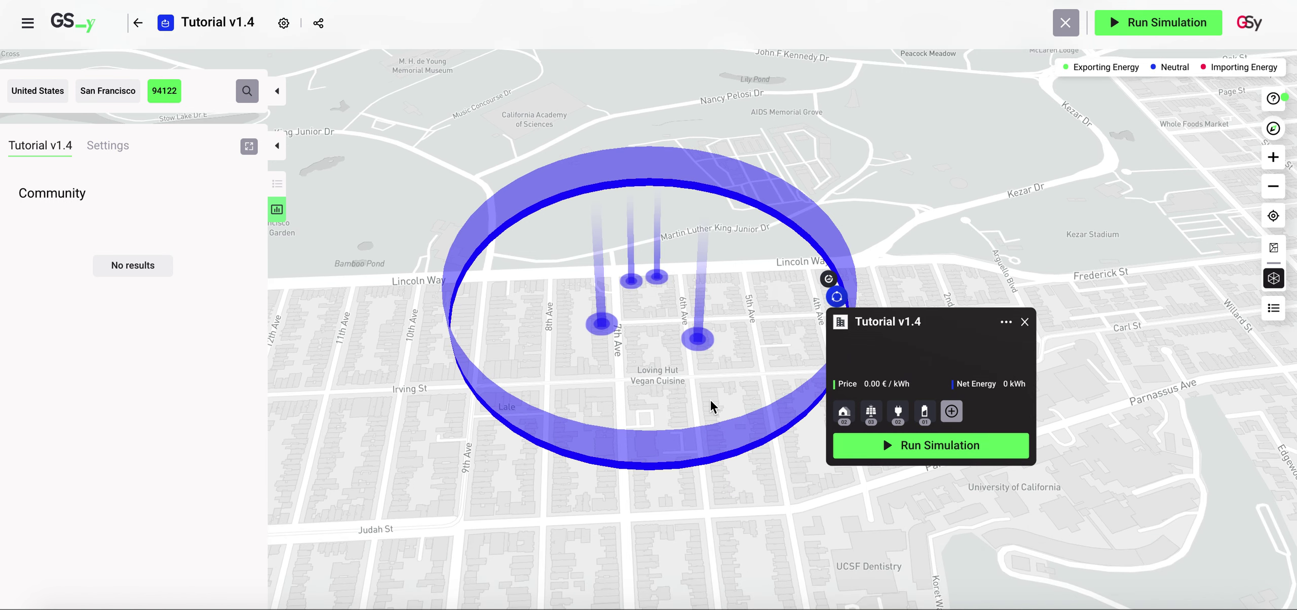
- List the community assets and look through the home, solar panel and consumption categories
{"action": "left_click", "coordinate": [1272, 314]}
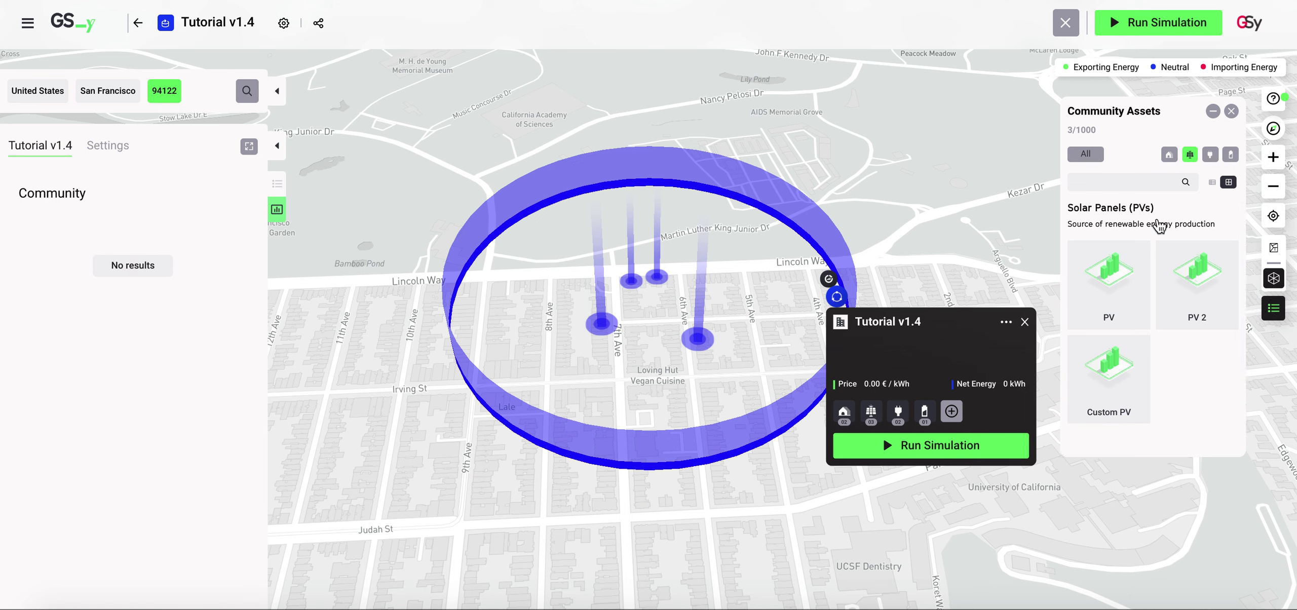
{"action": "left_click", "coordinate": [1169, 154]}
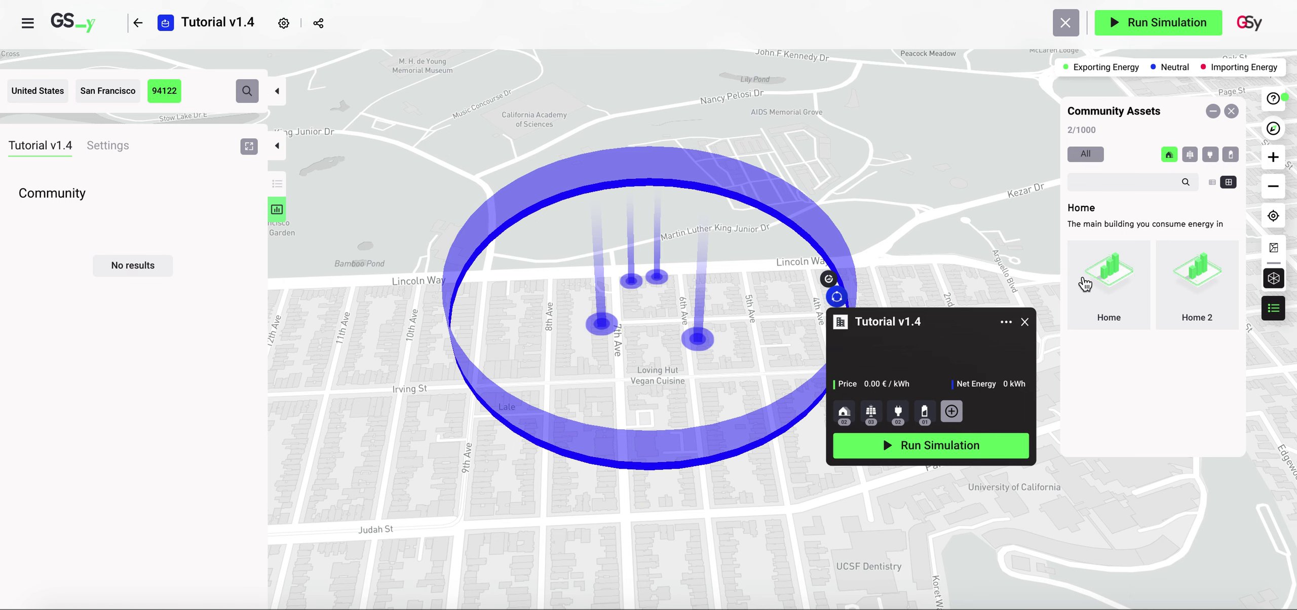
{"action": "left_click", "coordinate": [1189, 154]}
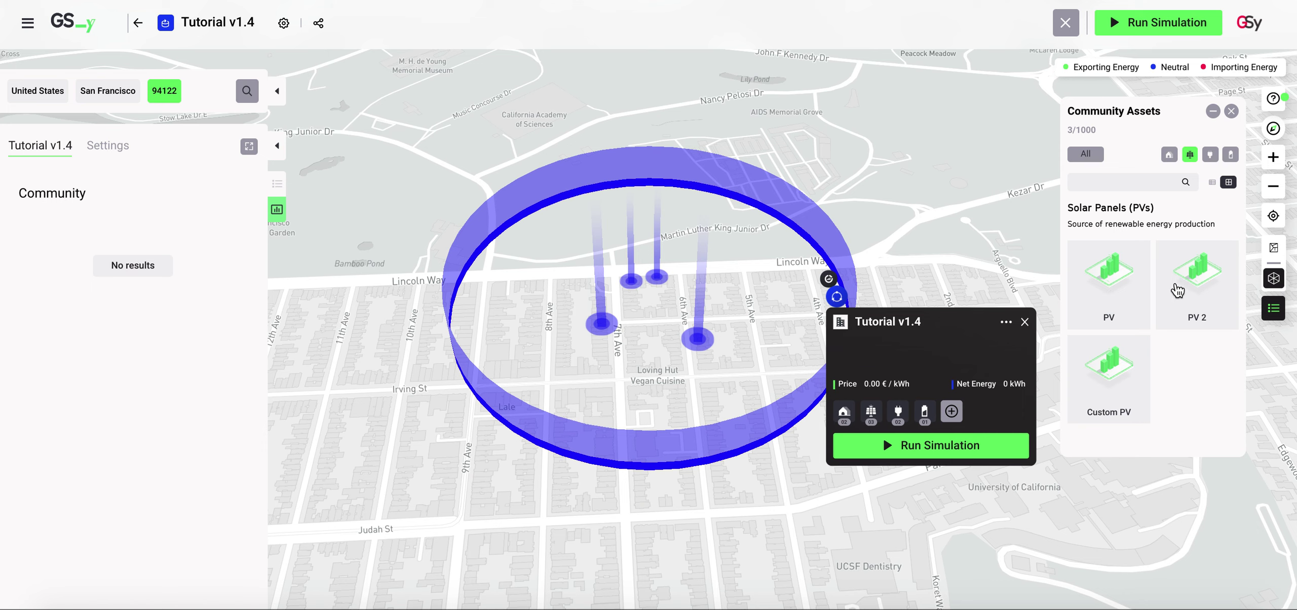
{"action": "left_click", "coordinate": [1211, 154]}
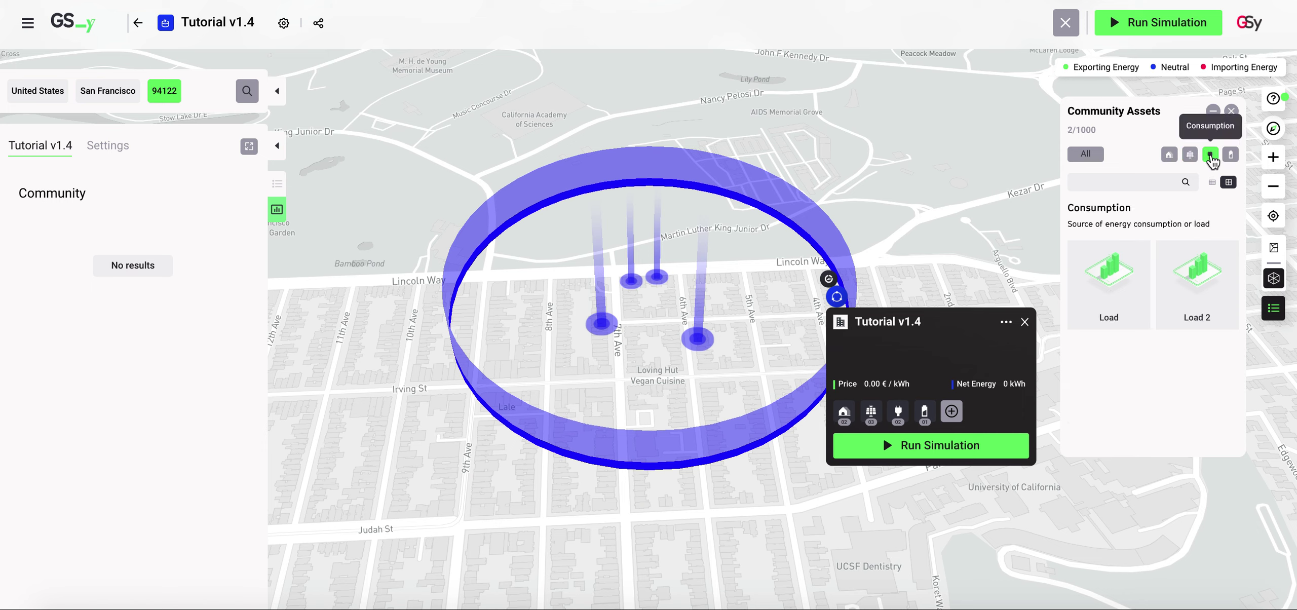
- Run the simulation and view the community's self-sufficiency and self-consumption key results
{"action": "left_click", "coordinate": [935, 445]}
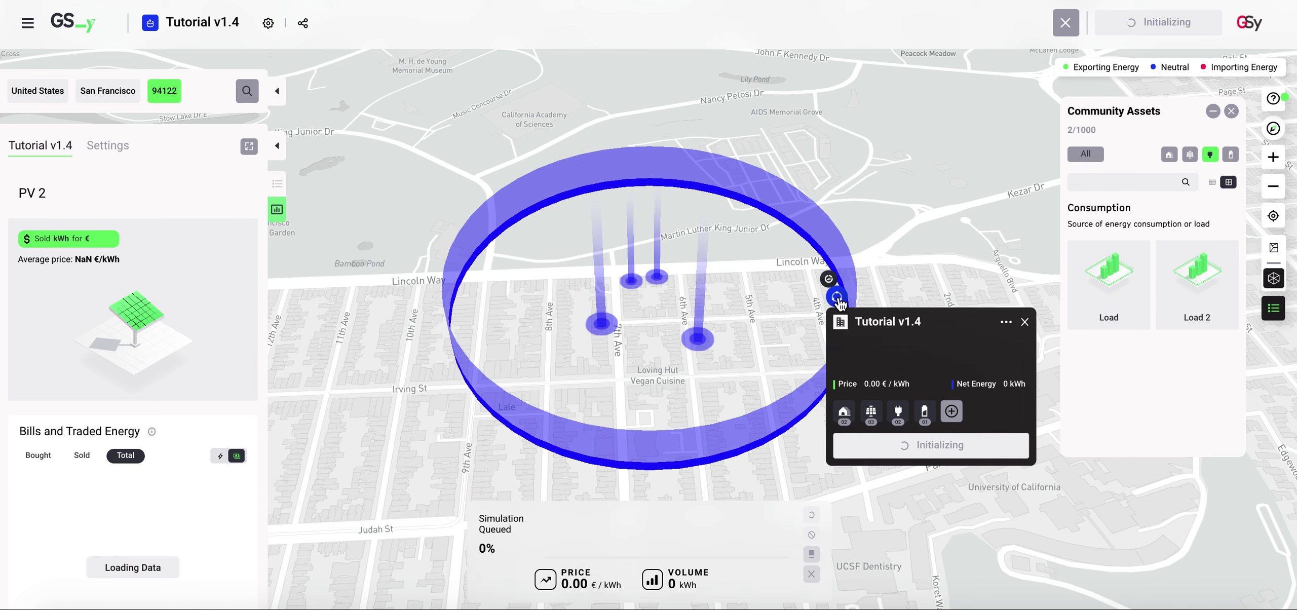
{"action": "left_click", "coordinate": [838, 298]}
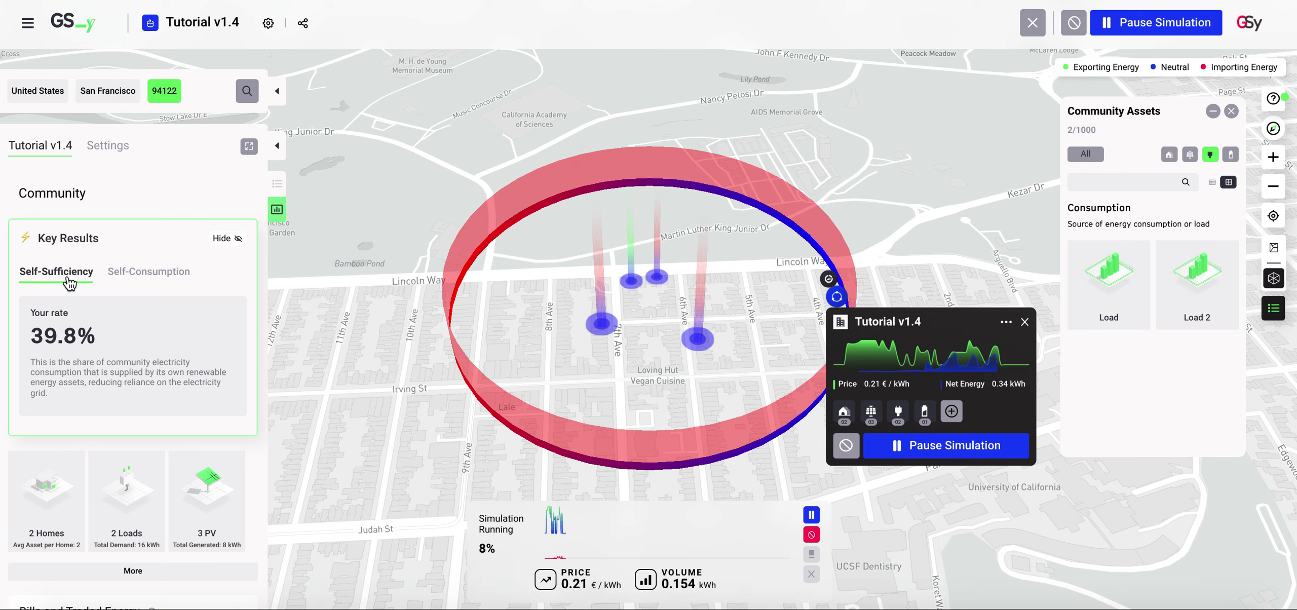
{"action": "left_click", "coordinate": [173, 279]}
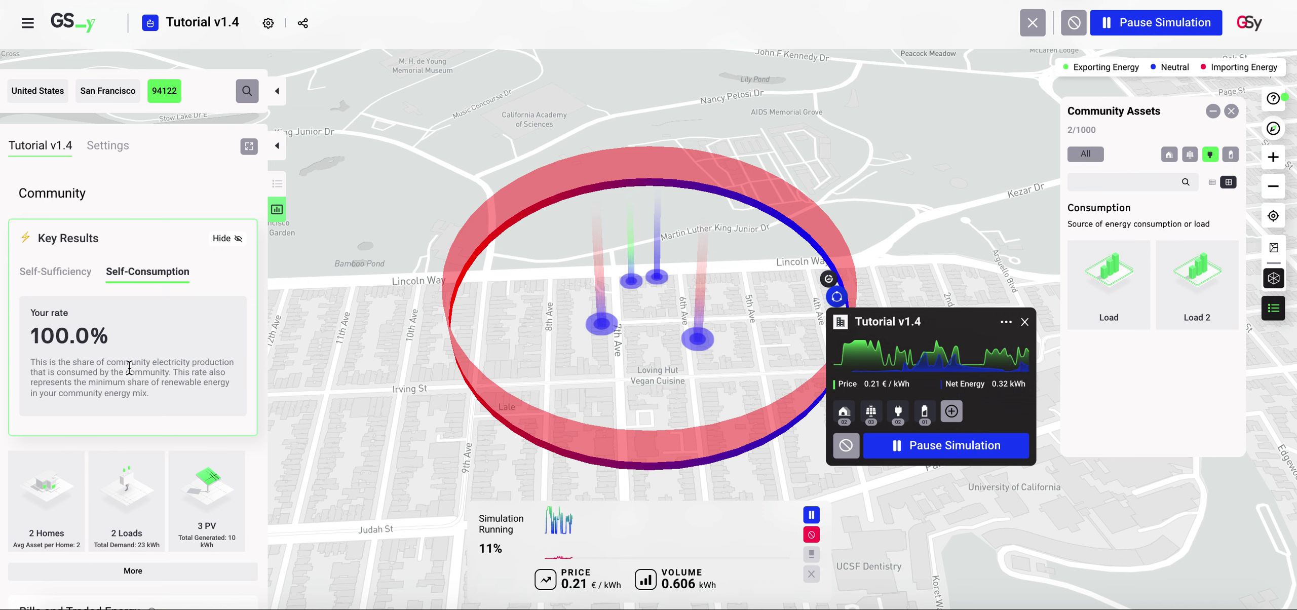
{"action": "left_click", "coordinate": [55, 274]}
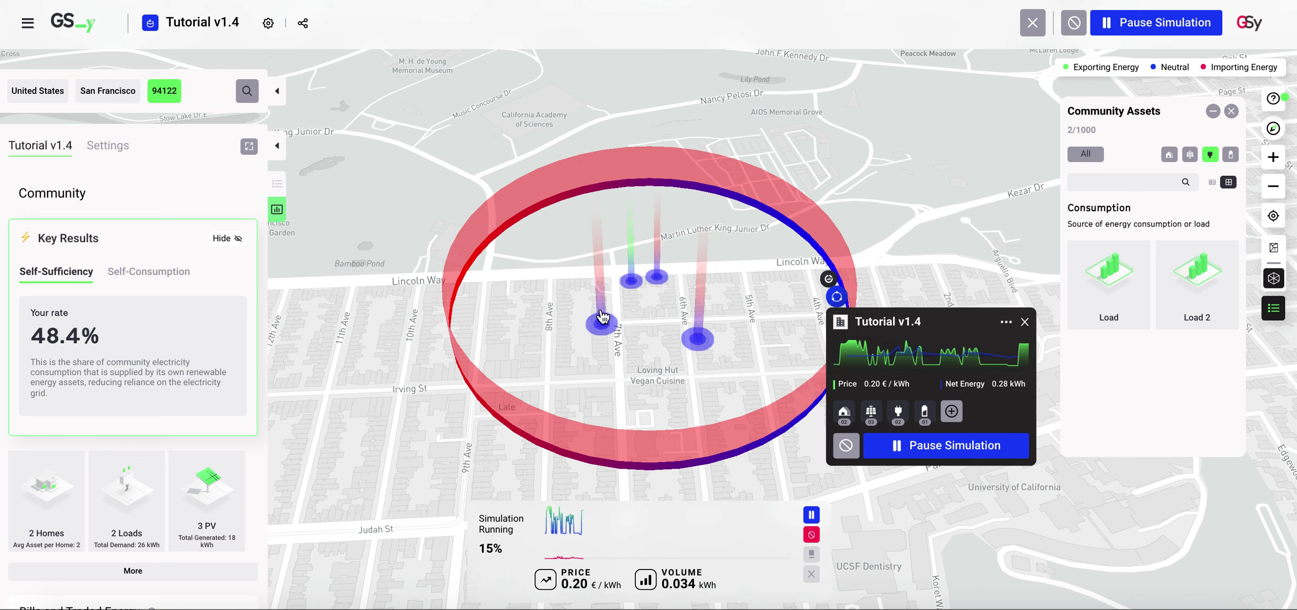
- Examine the simulation results of Home and Home 2, including their bill balance and savings
{"action": "left_click", "coordinate": [1170, 154]}
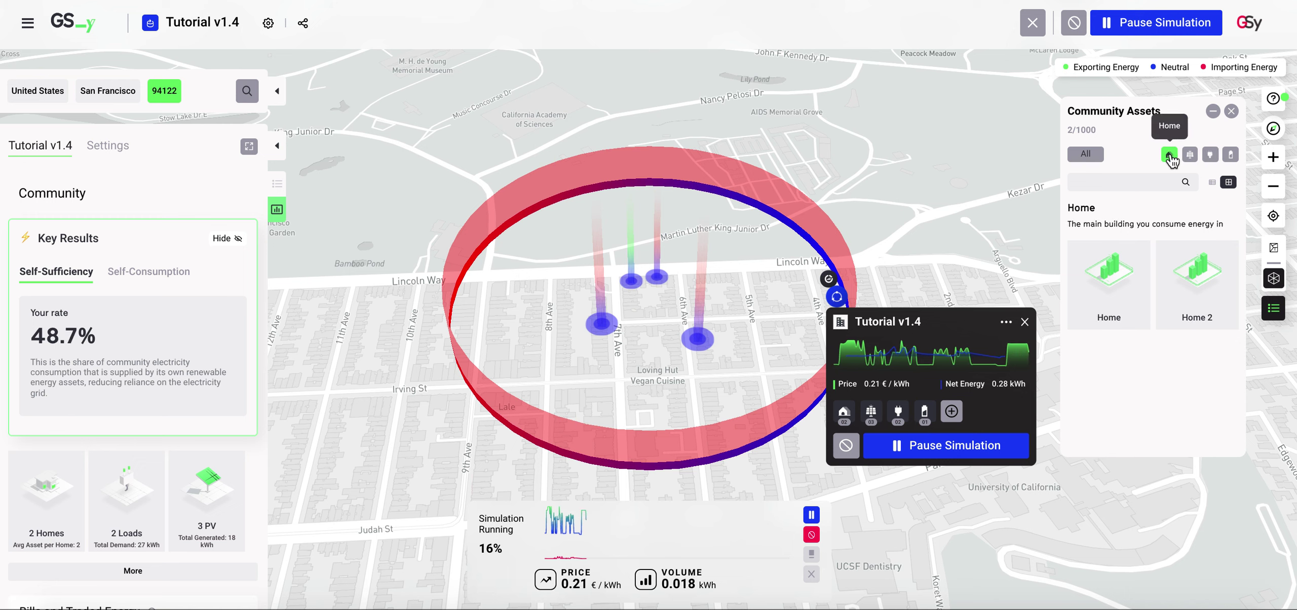
{"action": "left_click", "coordinate": [1115, 278]}
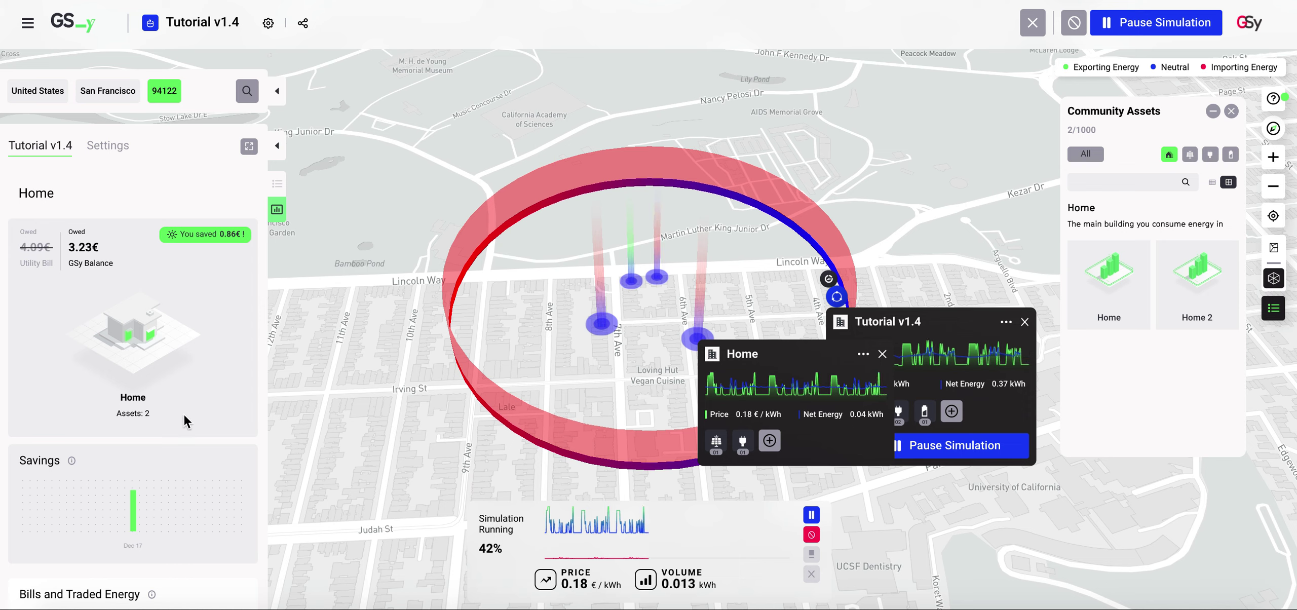
{"action": "scroll", "coordinate": [181, 422], "scroll_direction": "down", "scroll_amount": 1}
{"action": "mouse_move", "coordinate": [134, 507]}
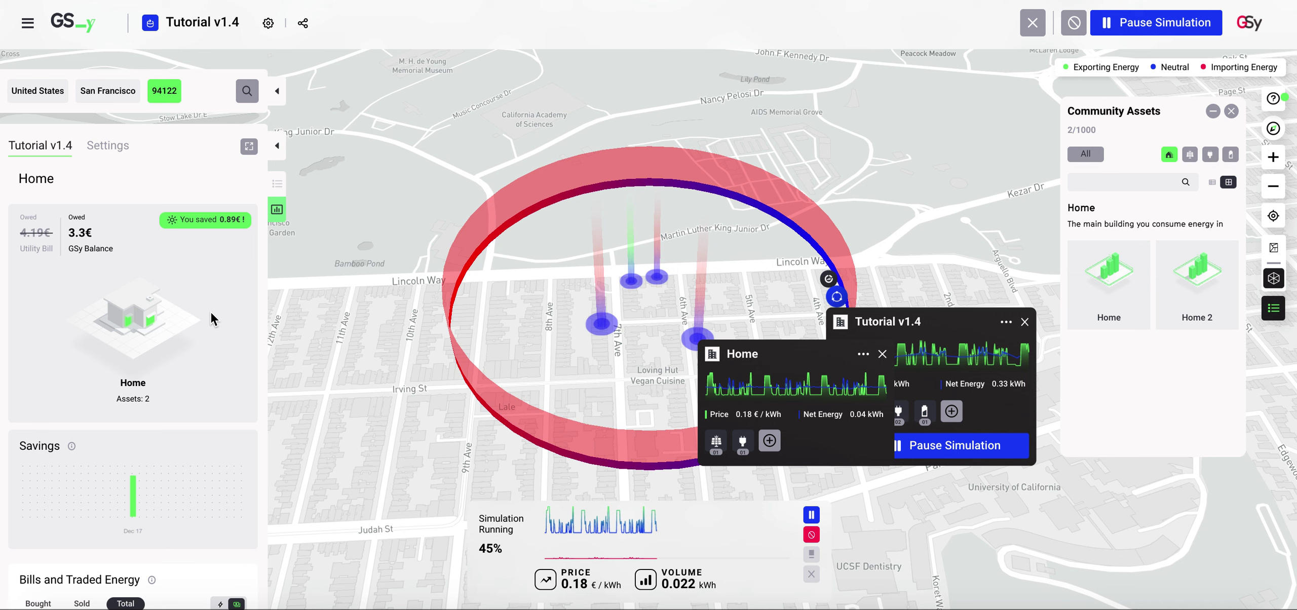
{"action": "left_click", "coordinate": [1186, 287]}
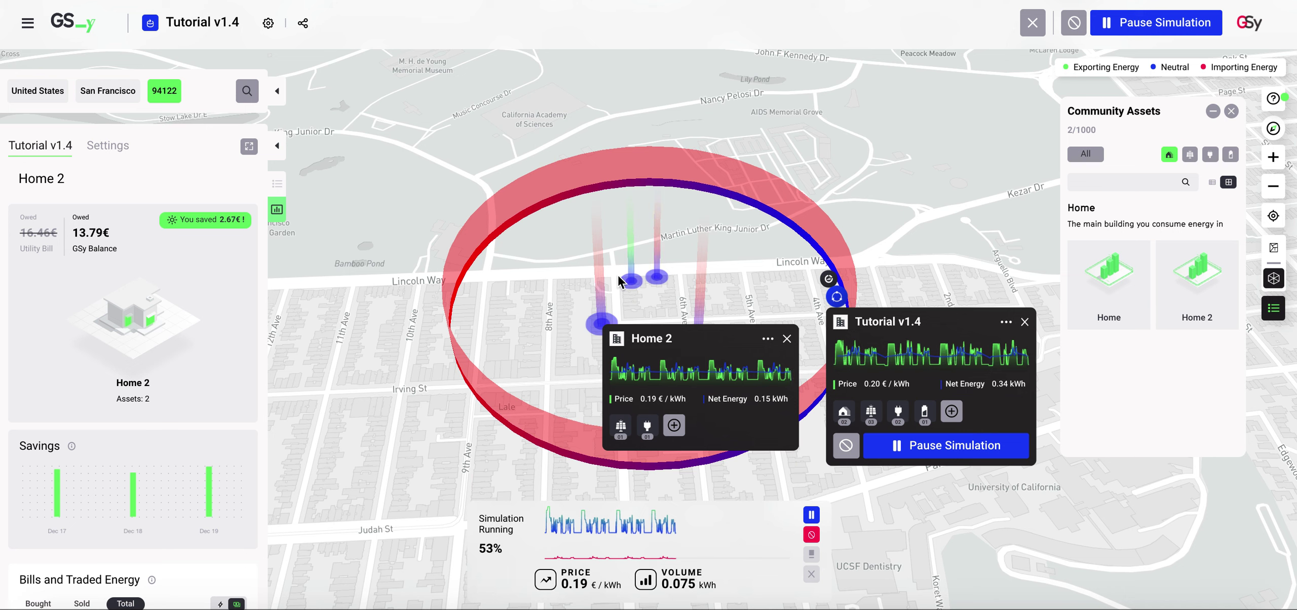
- Examine the traded energy and average price results of the PV and Load assets
{"action": "left_click", "coordinate": [1192, 157]}
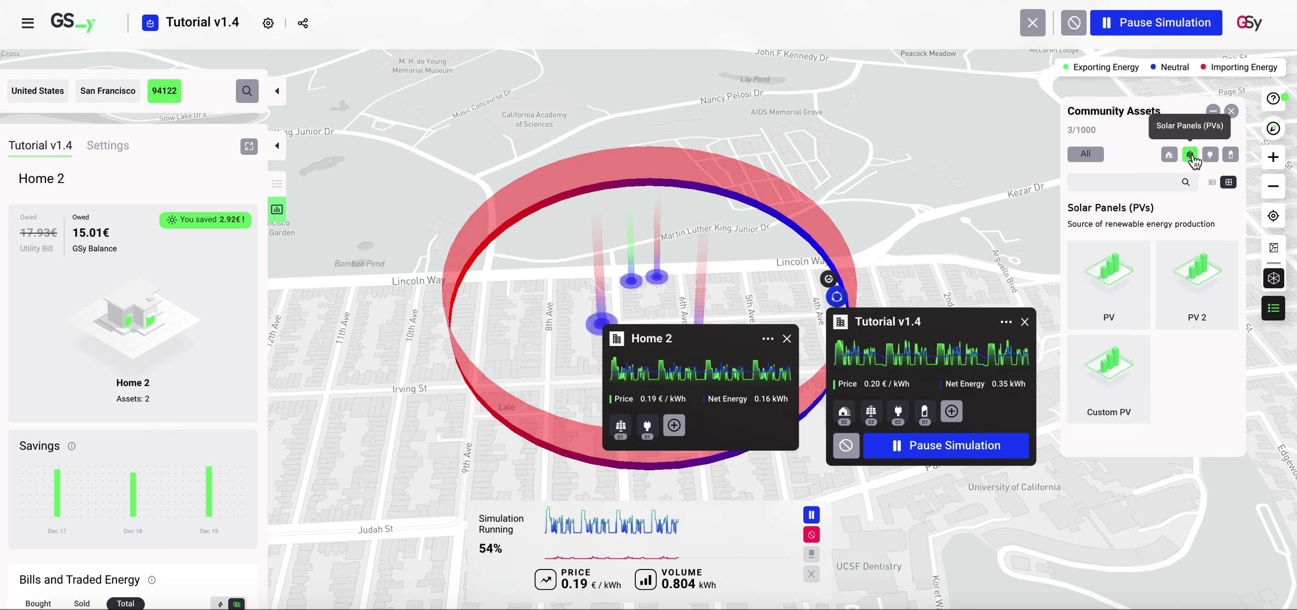
{"action": "left_click", "coordinate": [1107, 311]}
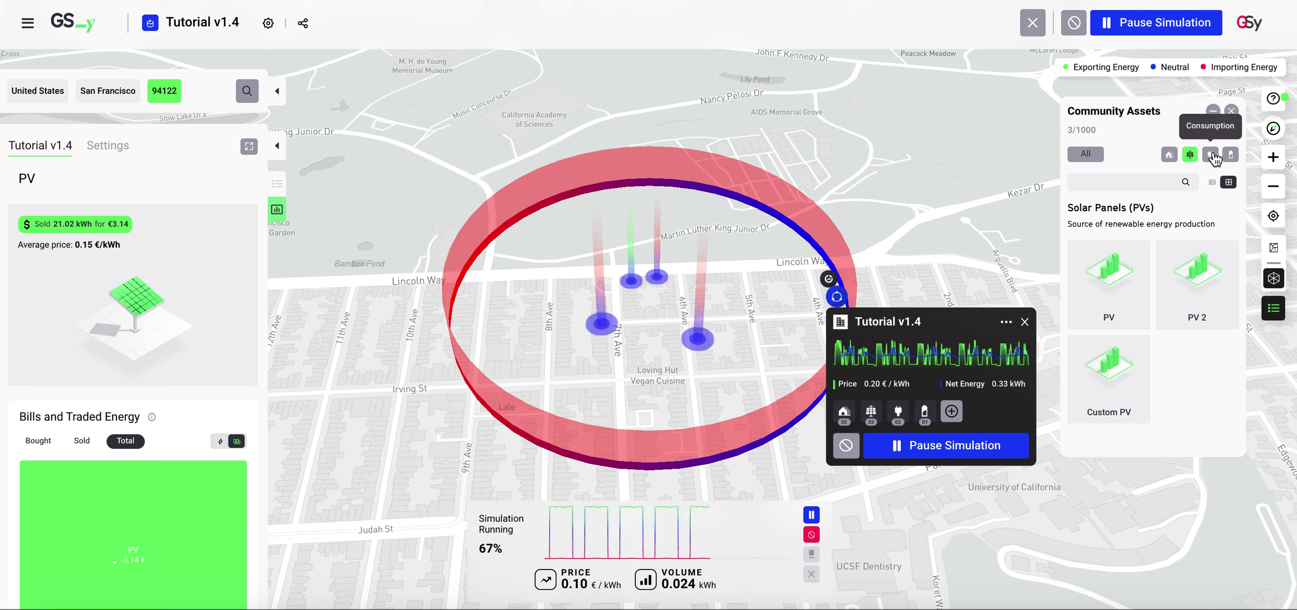
{"action": "left_click", "coordinate": [1211, 155]}
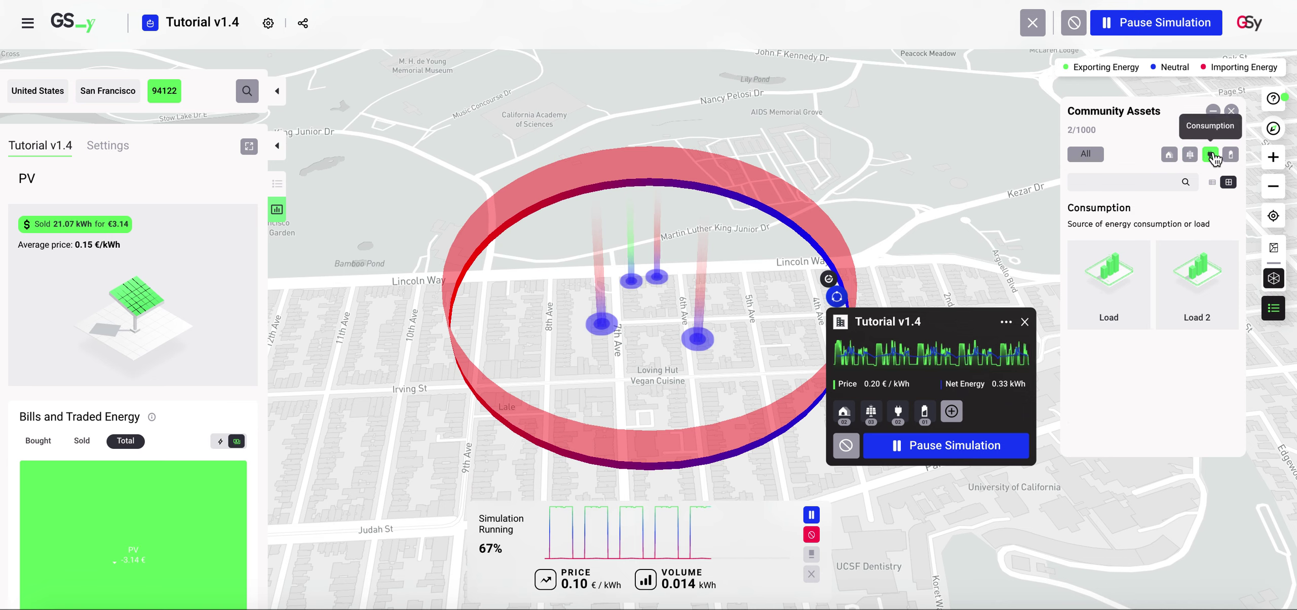
{"action": "left_click", "coordinate": [1123, 282]}
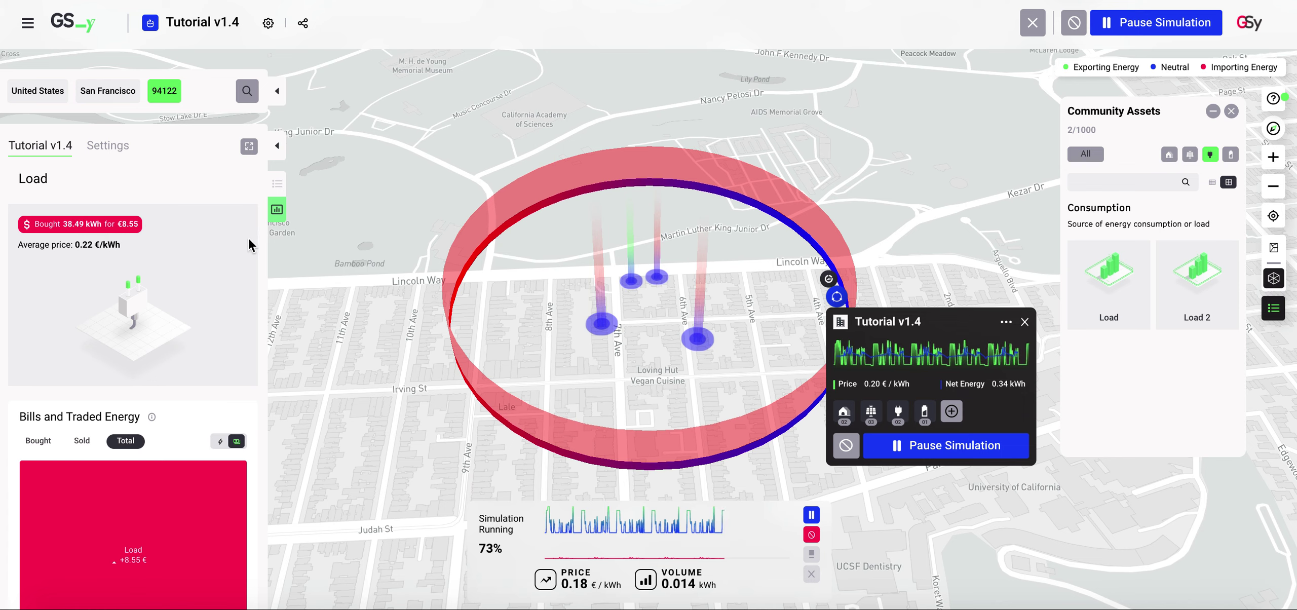
- Examine the Battery's stored energy, net energy traded, and bills and traded energy results
{"action": "left_click", "coordinate": [1233, 154]}
{"action": "left_click", "coordinate": [1121, 283]}
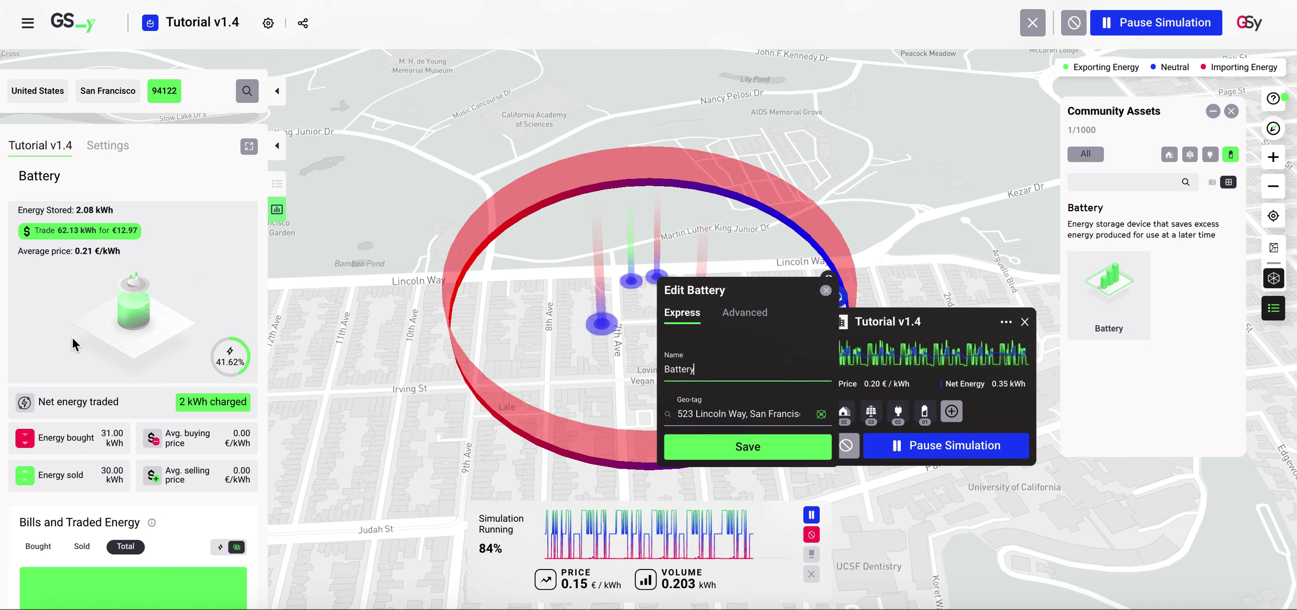
{"action": "scroll", "coordinate": [74, 344], "scroll_direction": "down", "scroll_amount": 1}
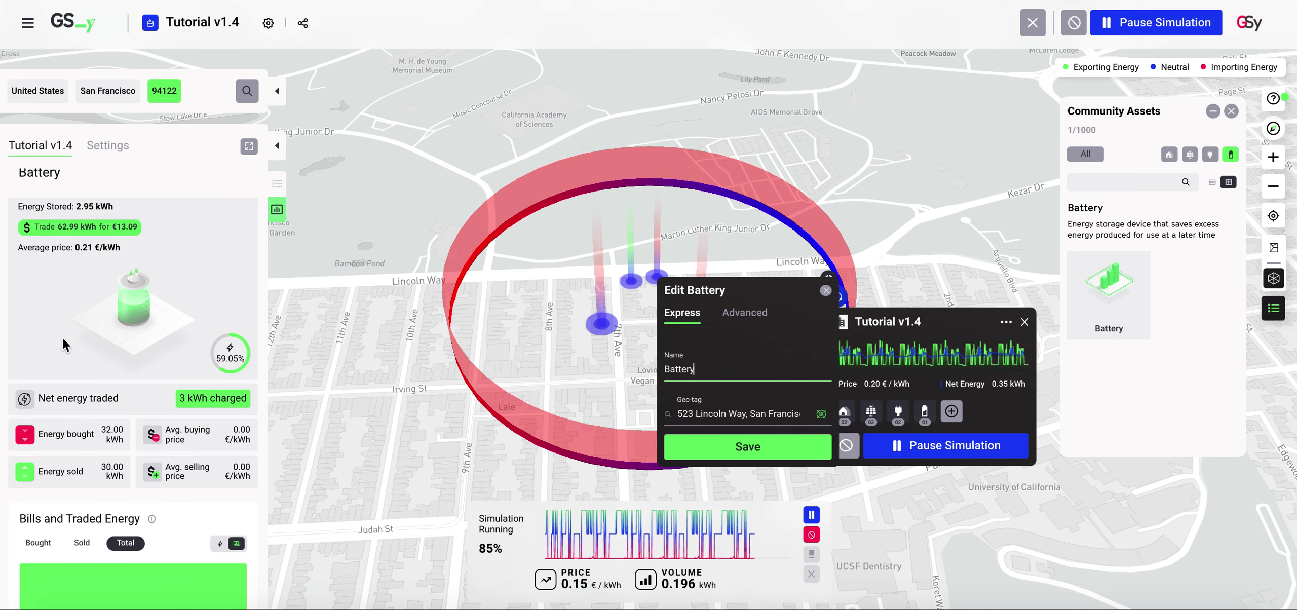
{"action": "scroll", "coordinate": [63, 338], "scroll_direction": "down", "scroll_amount": 2}
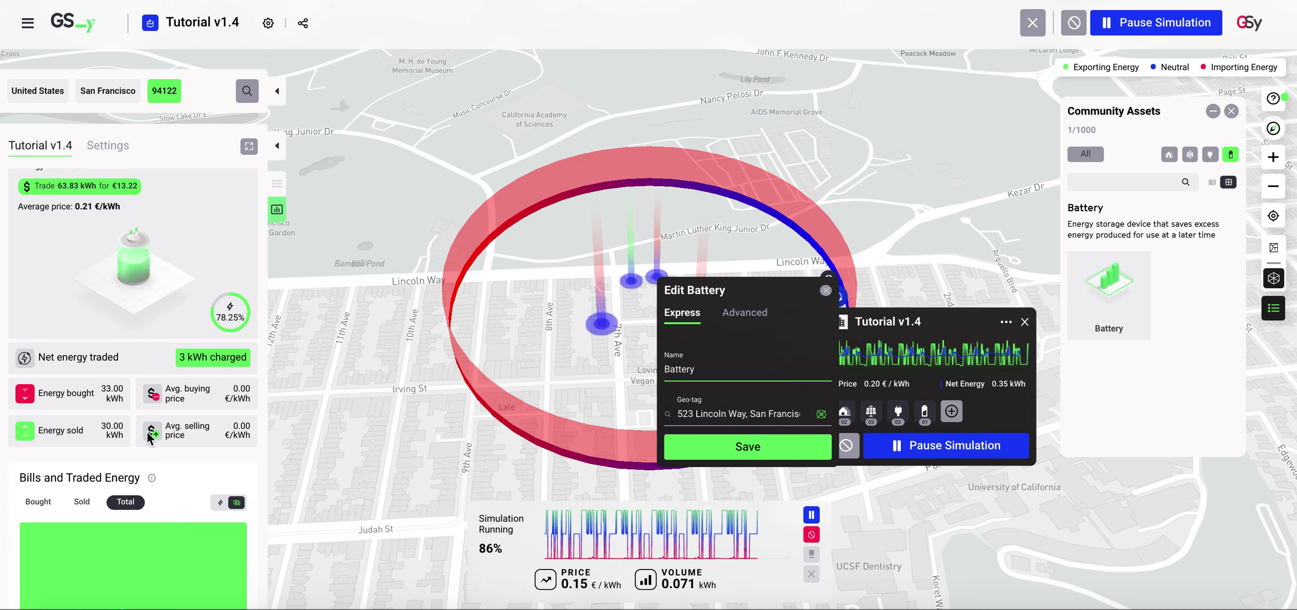
{"action": "scroll", "coordinate": [157, 306], "scroll_direction": "up", "scroll_amount": 3}
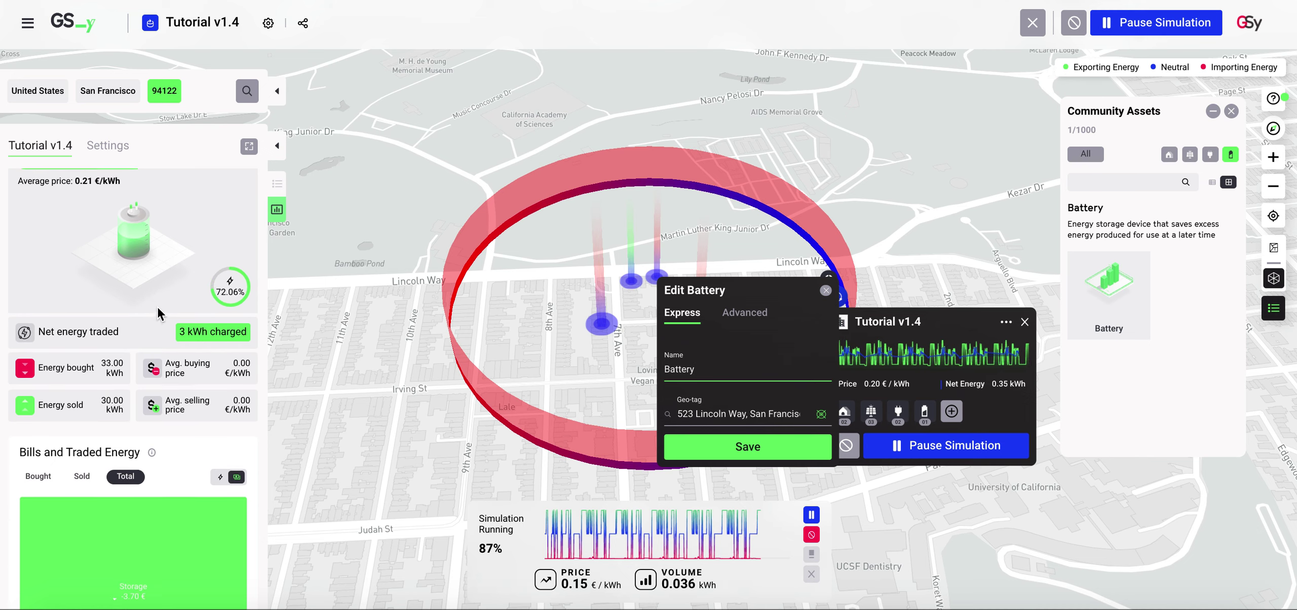